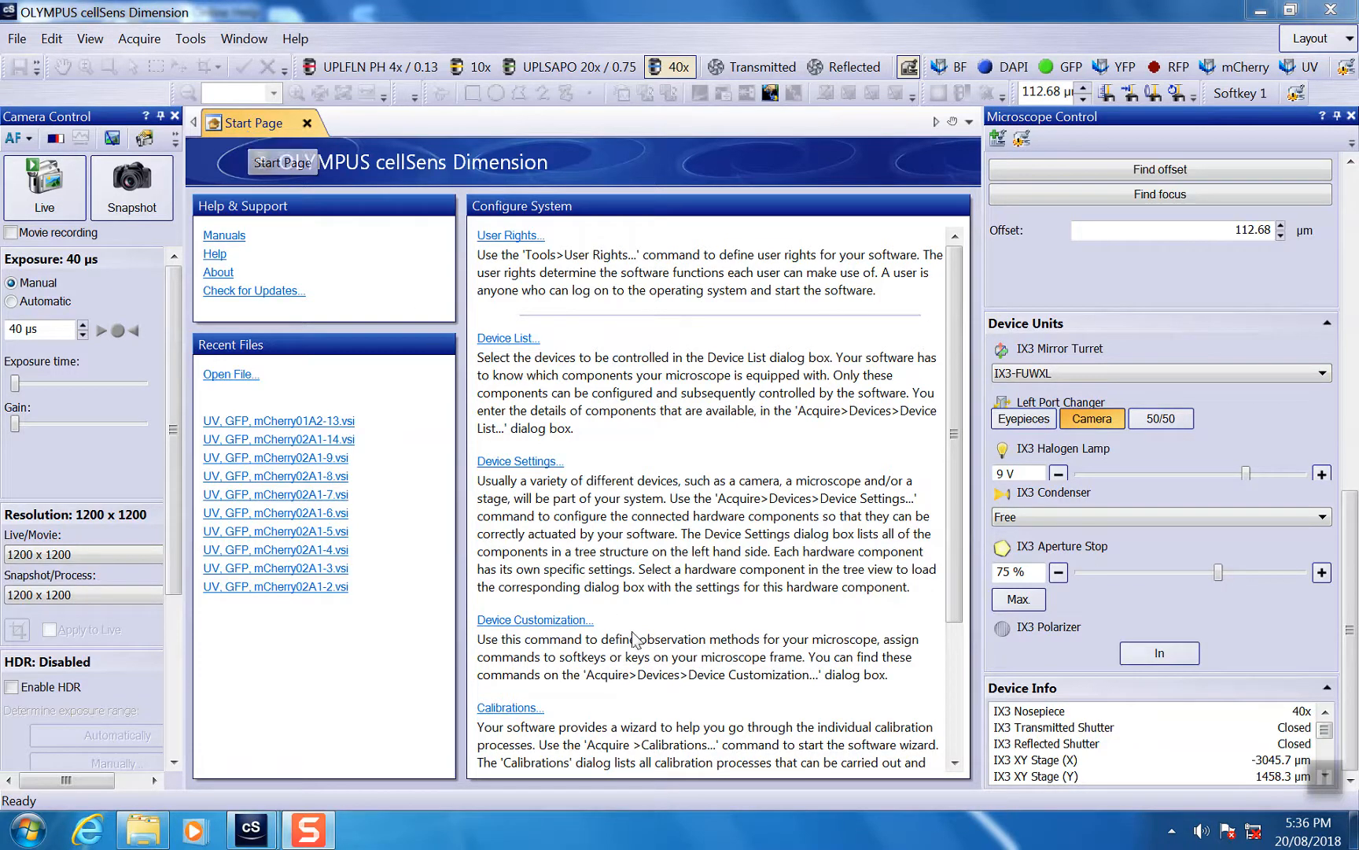
# - Open Device Customization at the observation methods and reposition the dialog so the observation method shortcuts above it are visible
pyautogui.click(131, 41)
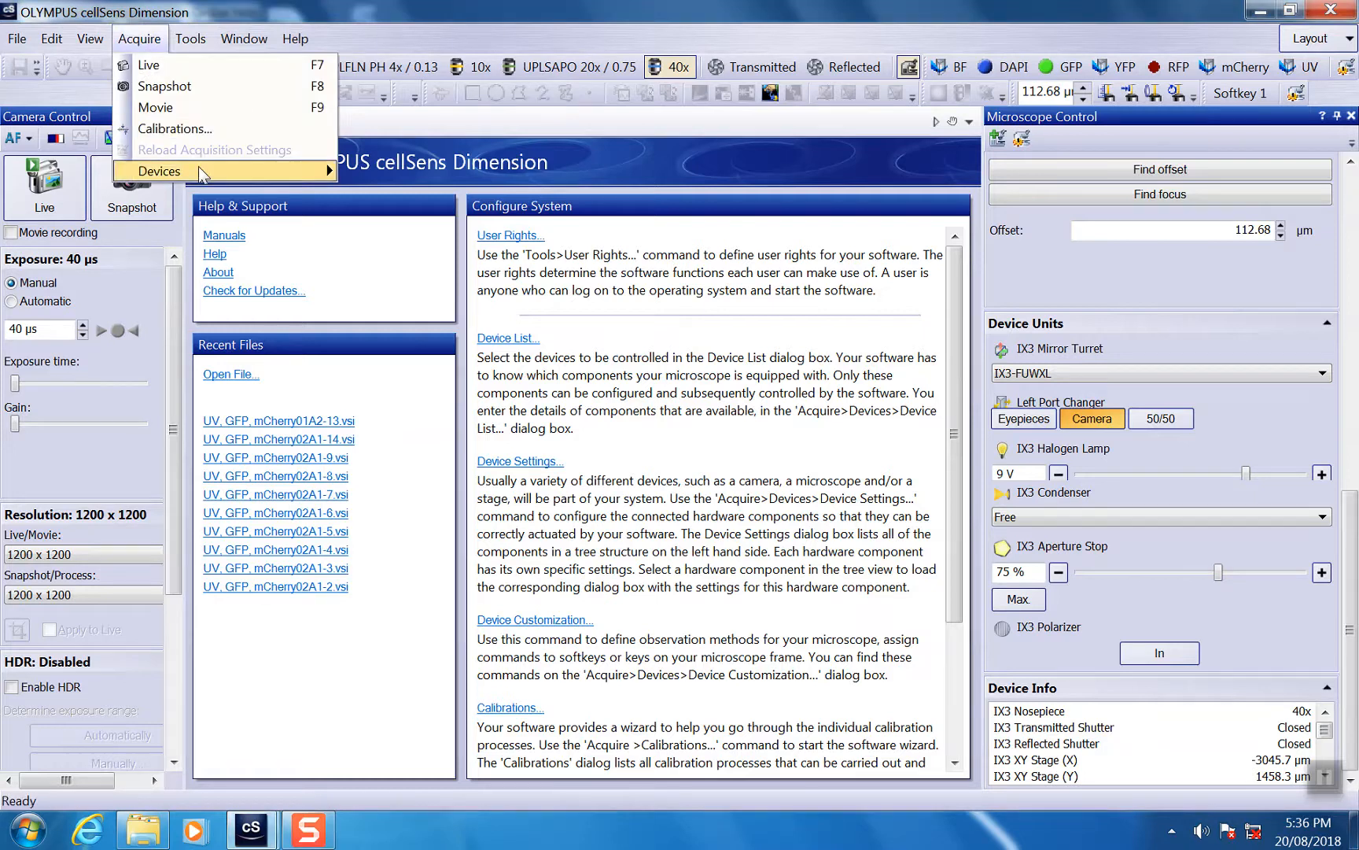
pyautogui.moveTo(201, 171)
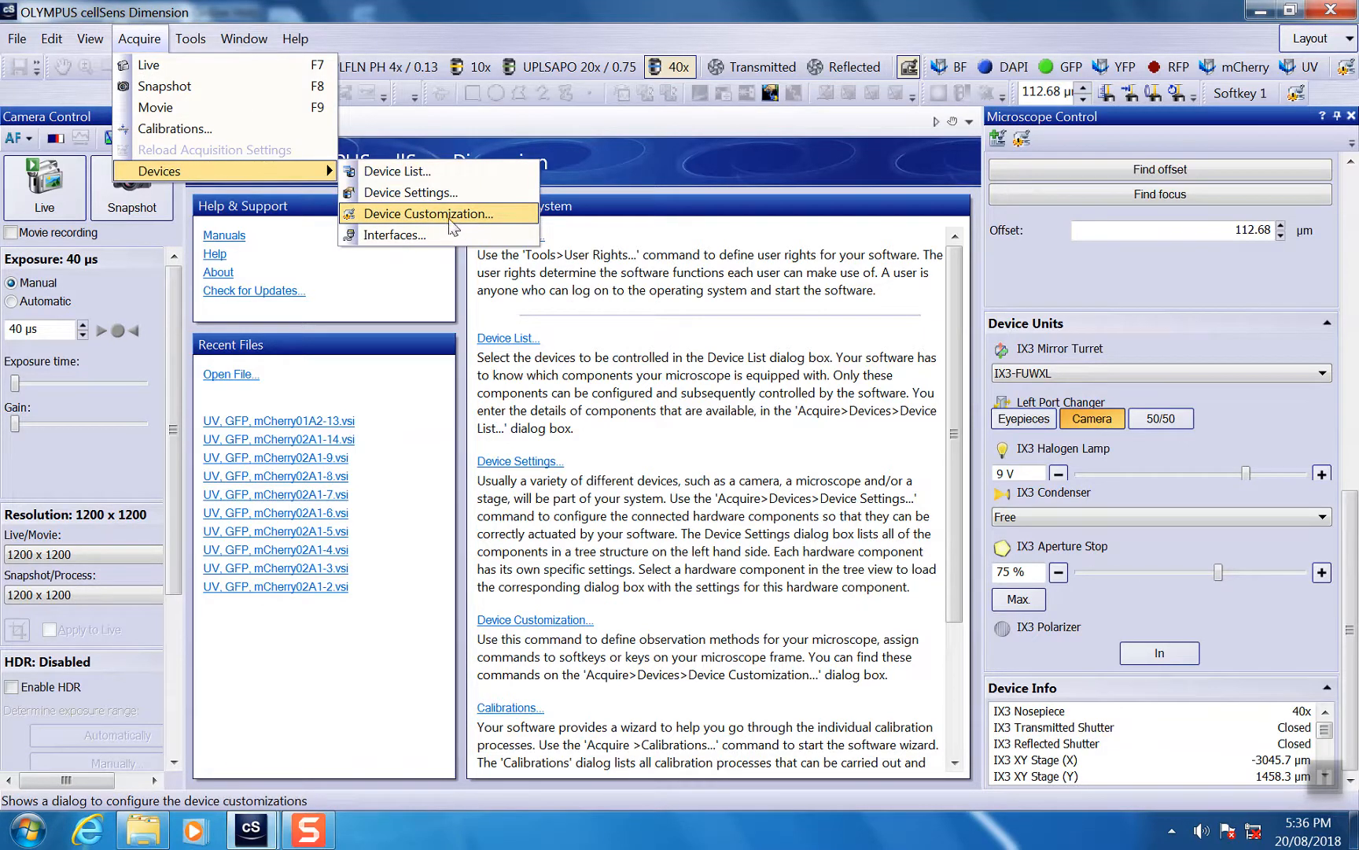
pyautogui.click(553, 620)
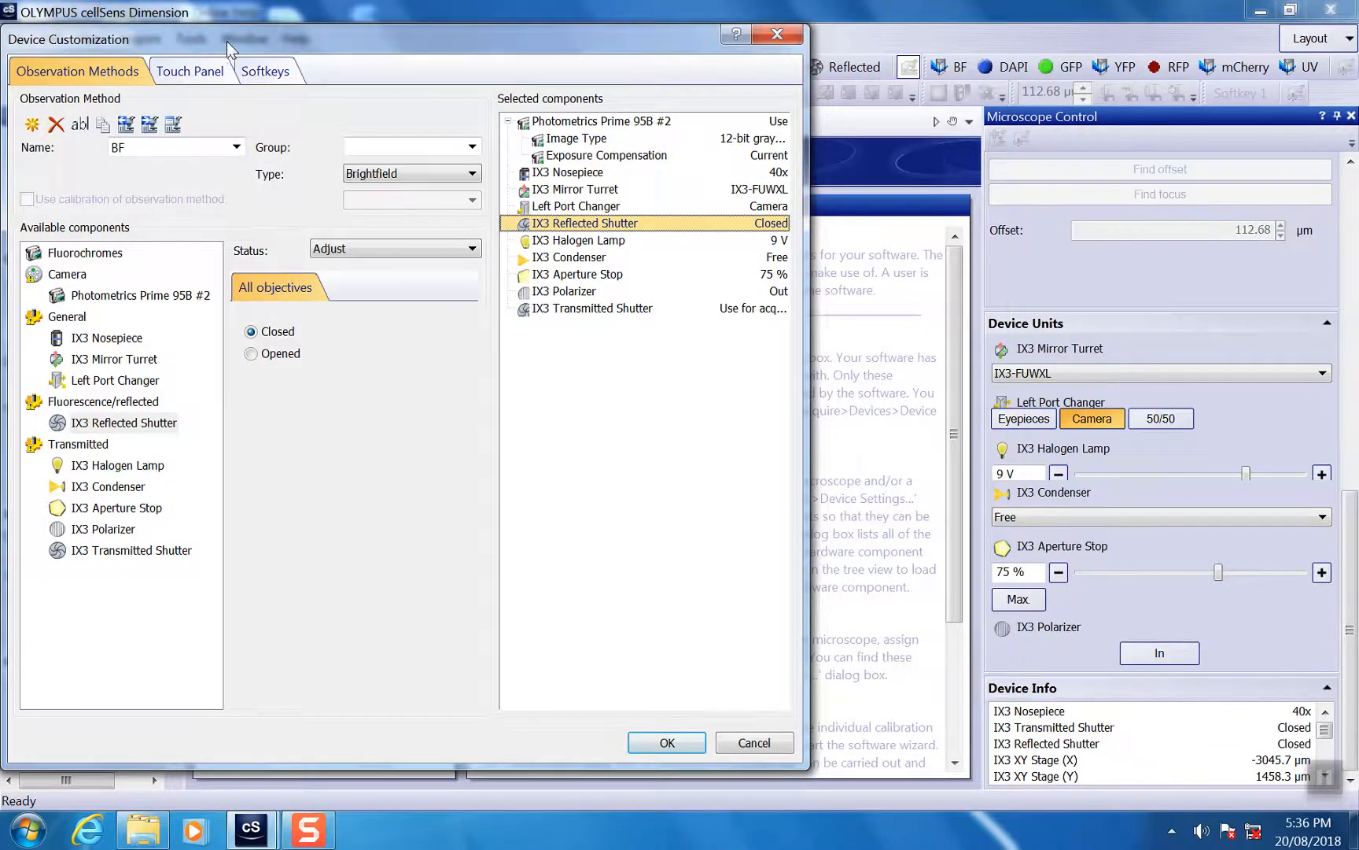
pyautogui.moveTo(227, 42); pyautogui.dragTo(415, 57)
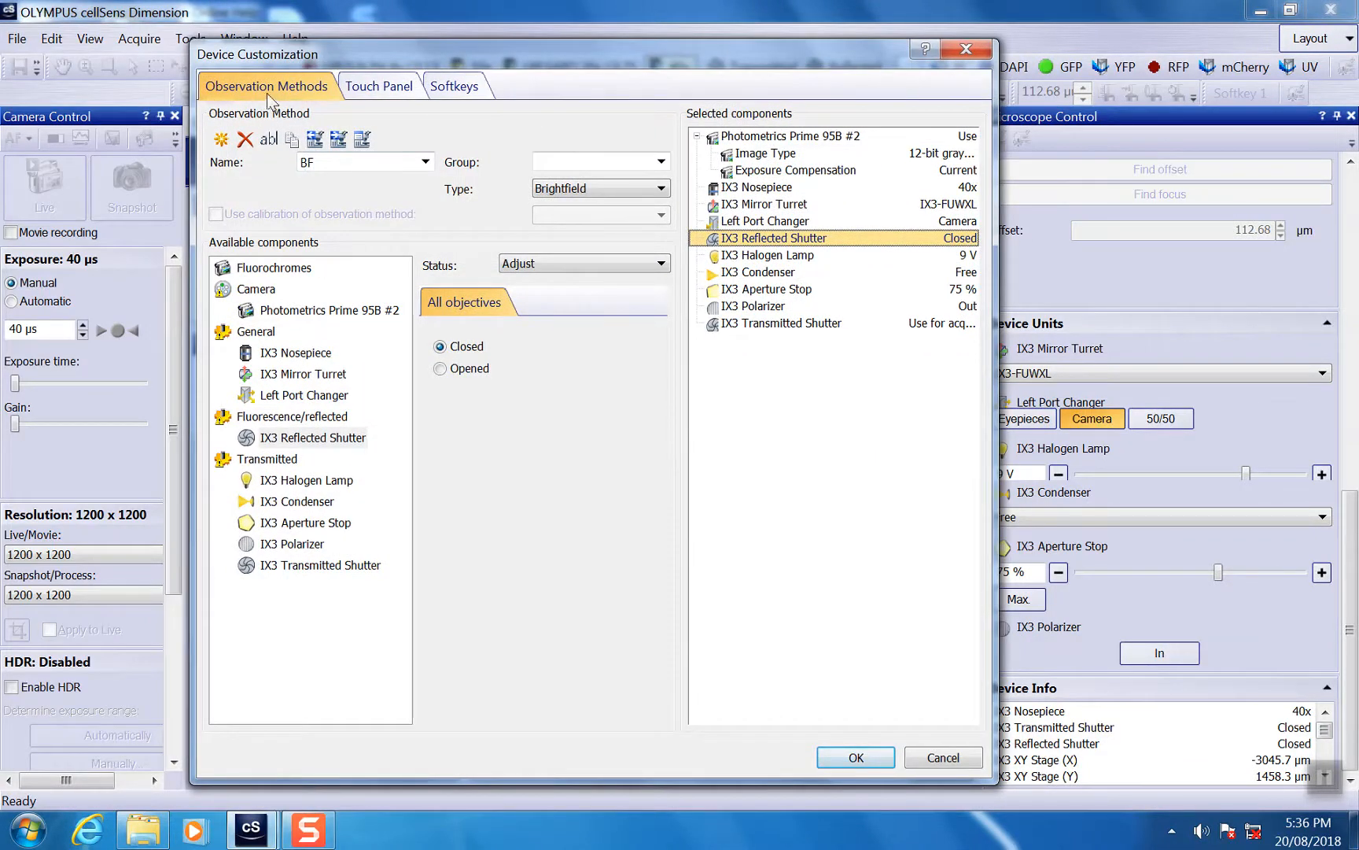
pyautogui.moveTo(476, 53); pyautogui.dragTo(630, 234)
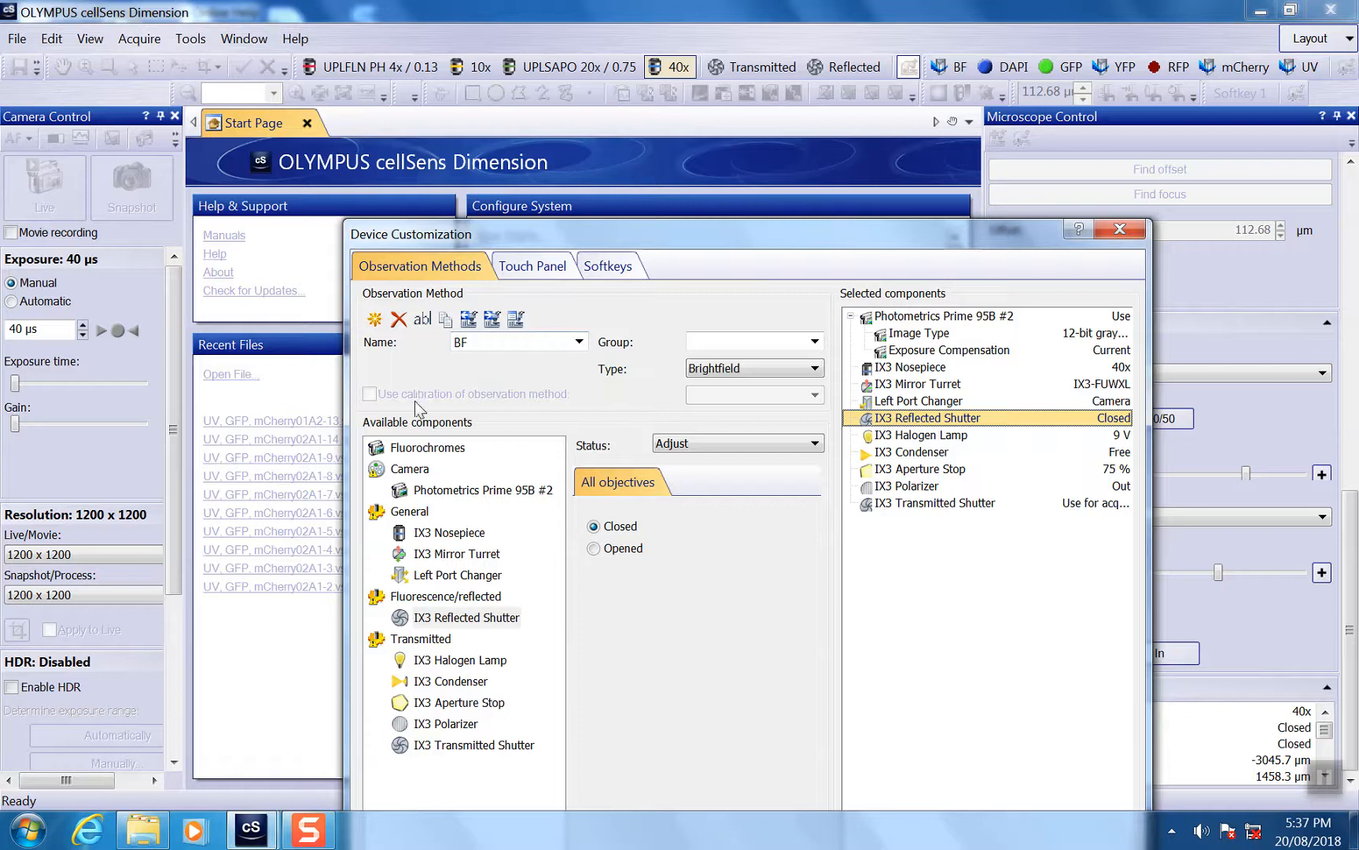
pyautogui.moveTo(695, 245); pyautogui.dragTo(595, 162)
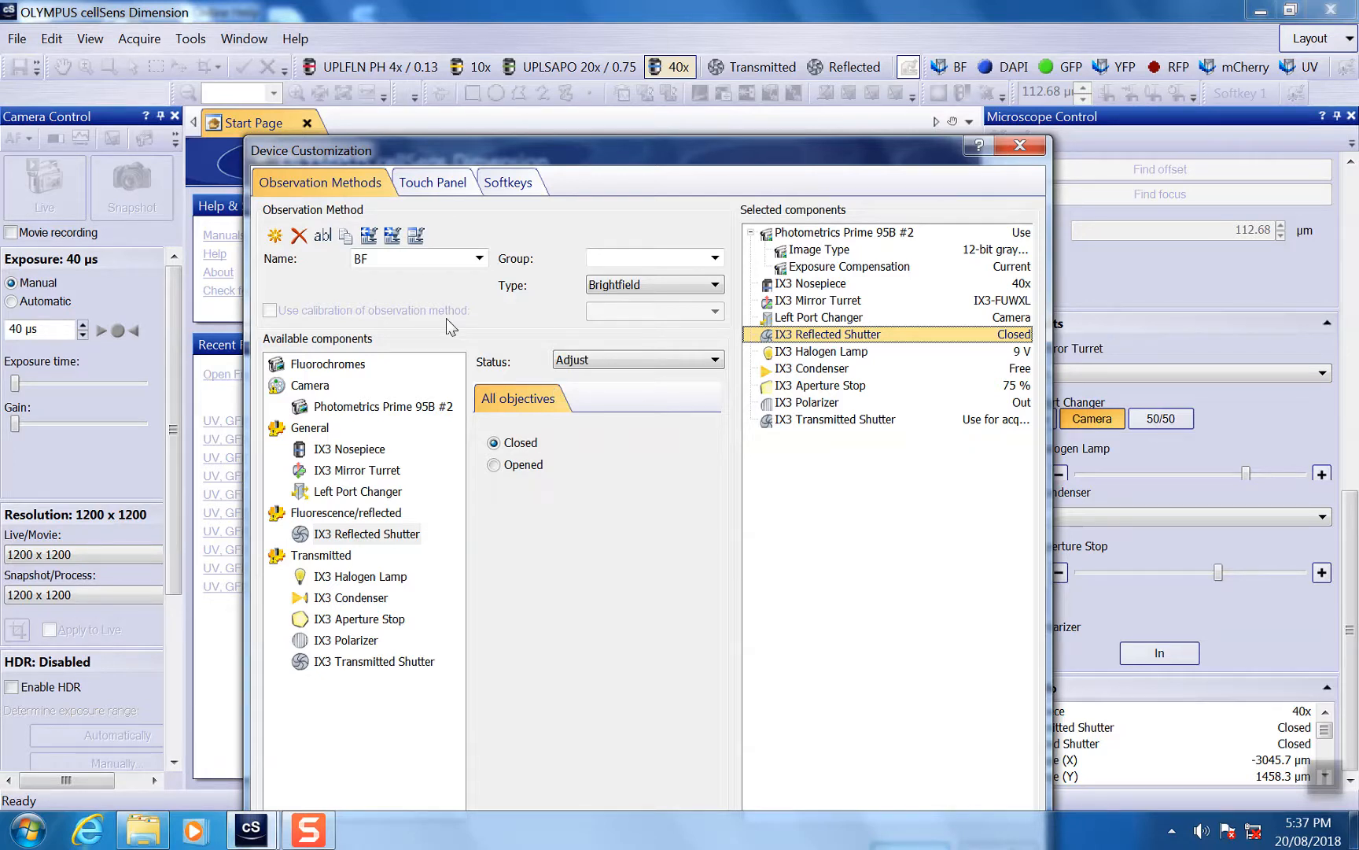
# - Examine the predefined observation methods and the name, group and type choices for the BF observation method, leaving them as they are
pyautogui.click(368, 236)
pyautogui.click(393, 281)
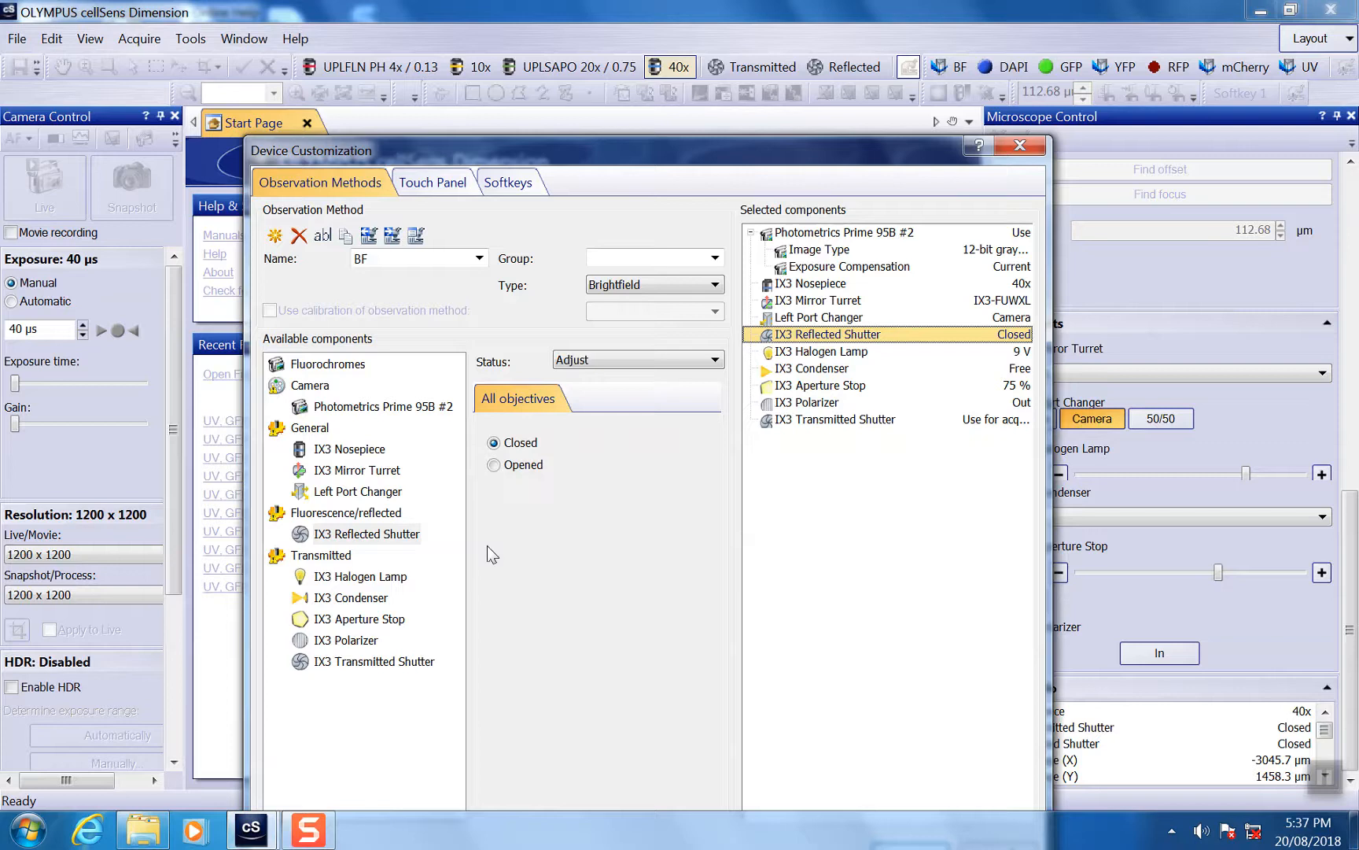
pyautogui.click(418, 237)
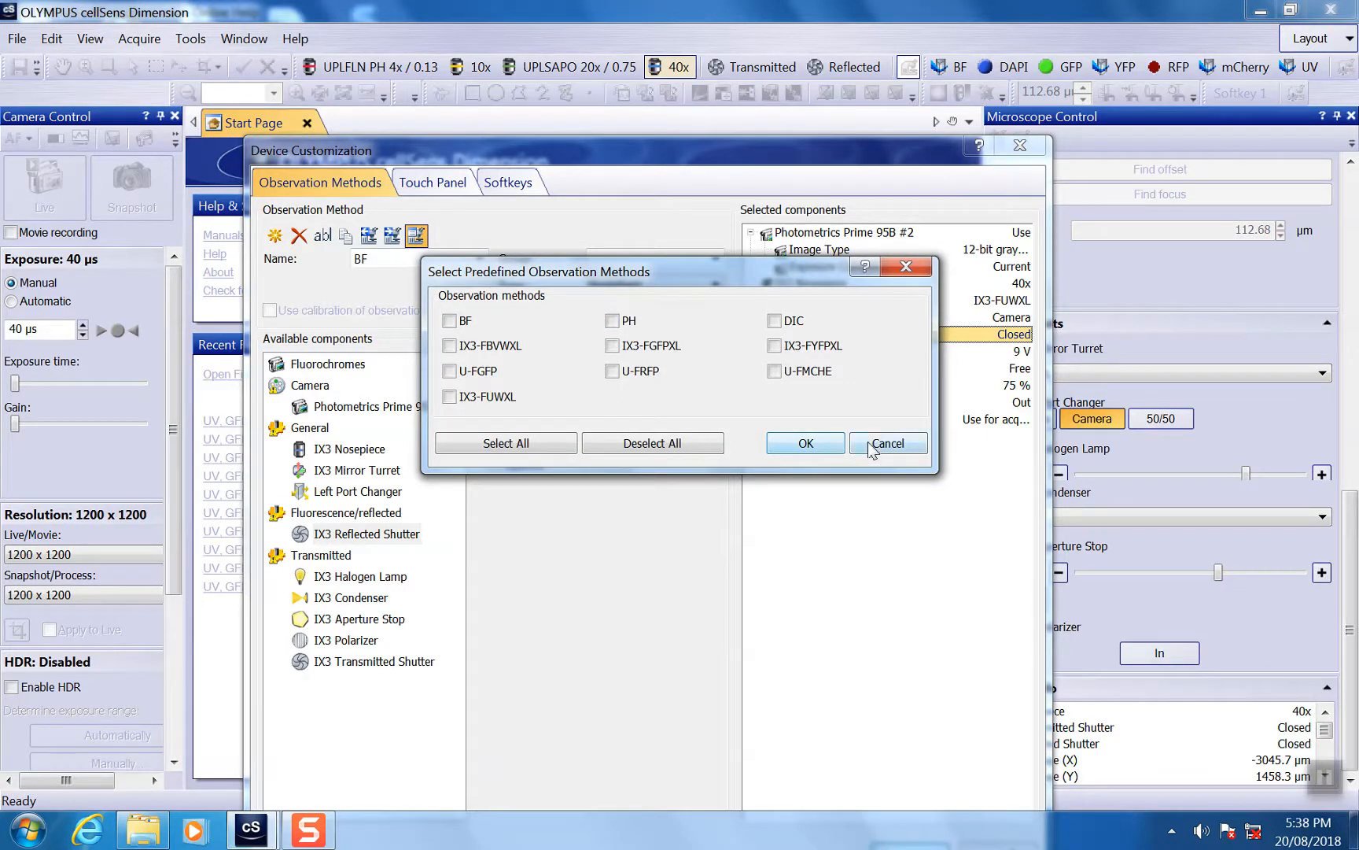
pyautogui.click(888, 444)
pyautogui.click(443, 261)
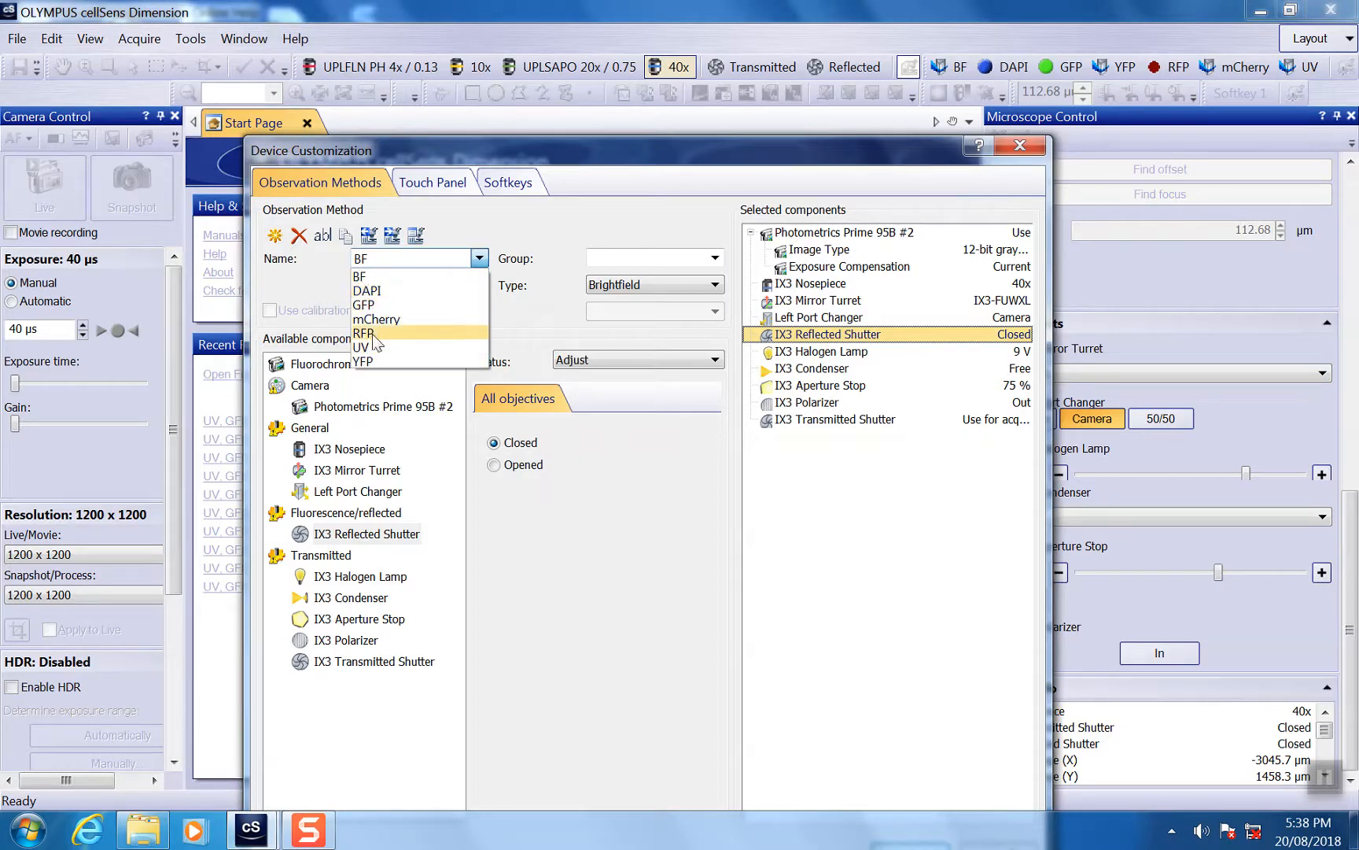
pyautogui.click(516, 242)
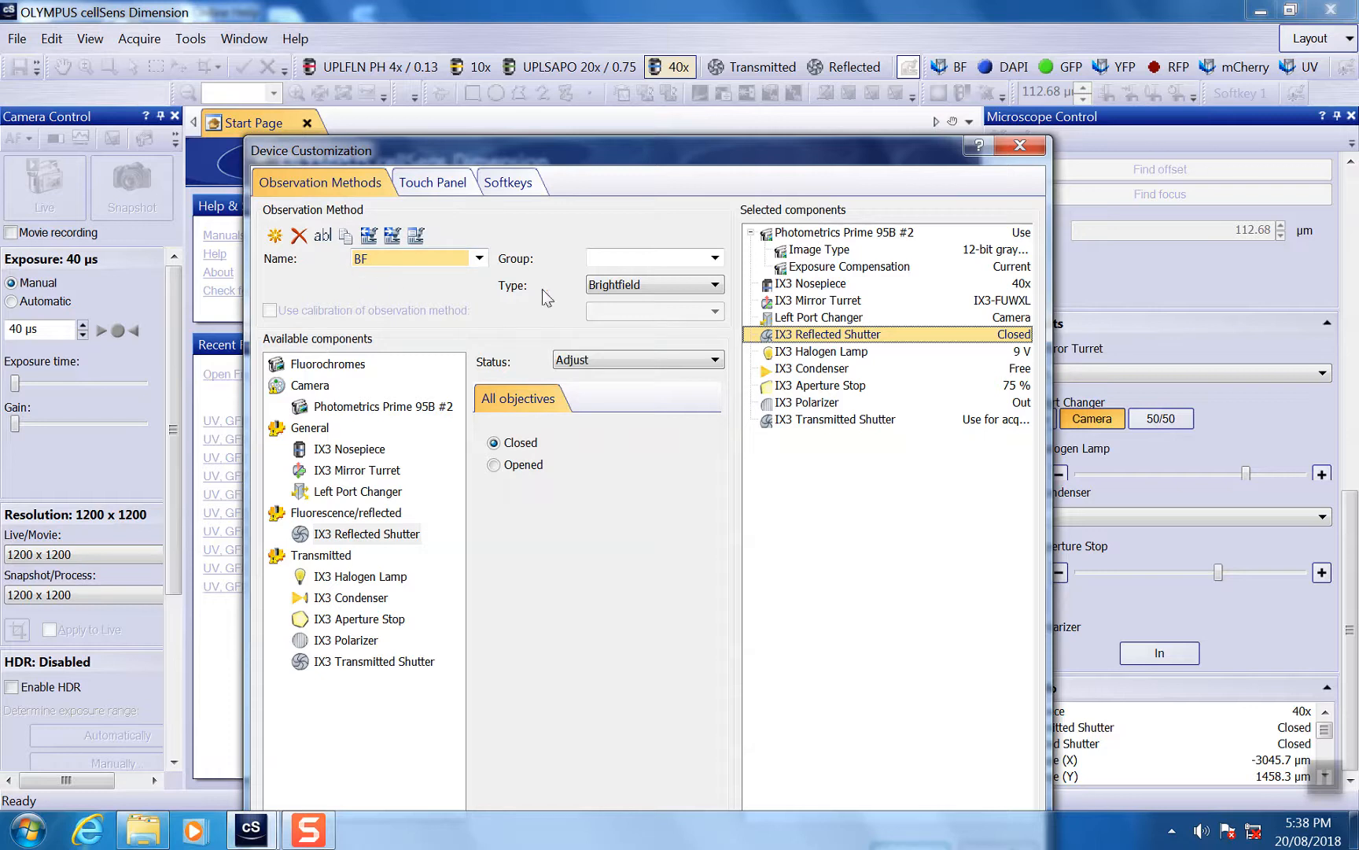
pyautogui.click(714, 257)
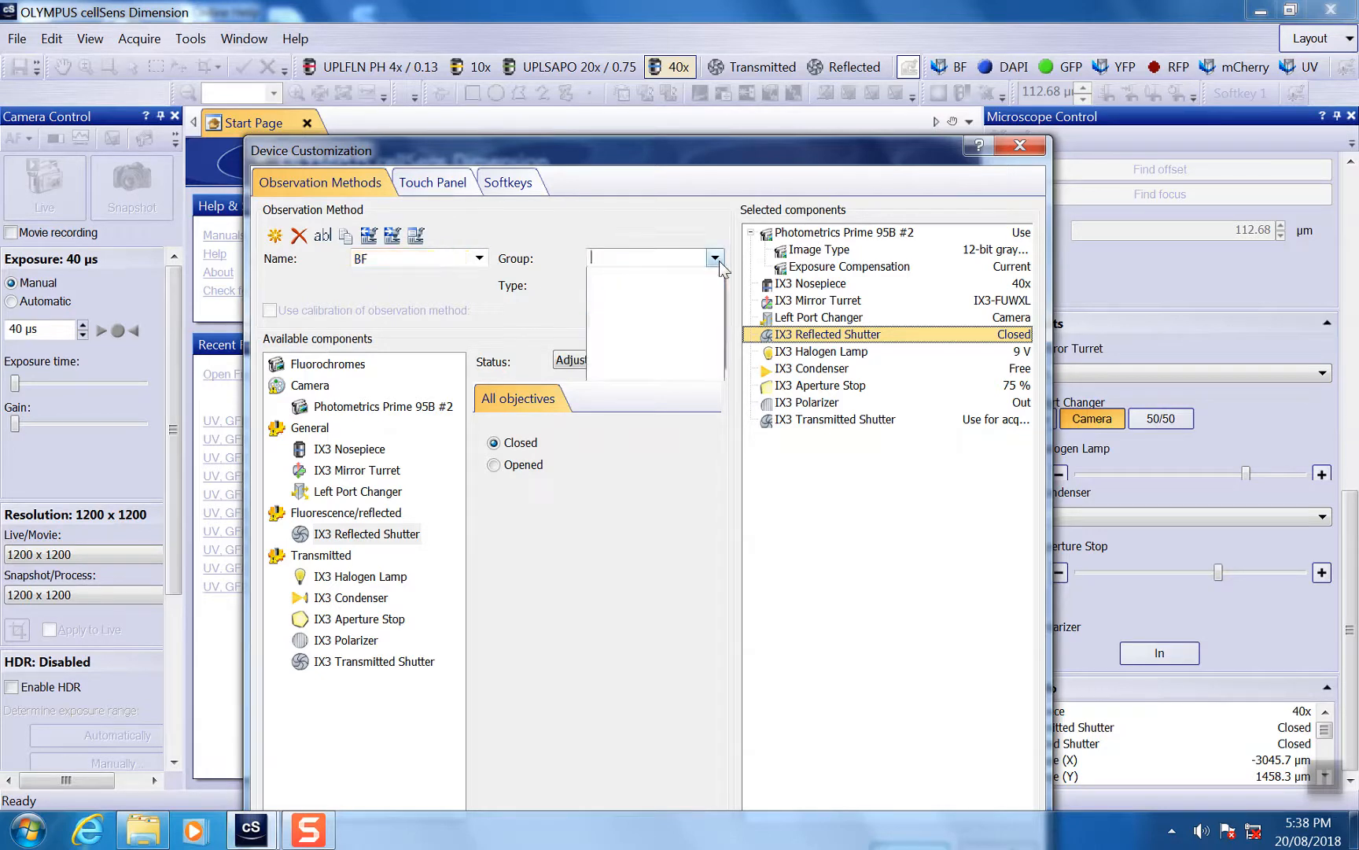
pyautogui.click(620, 236)
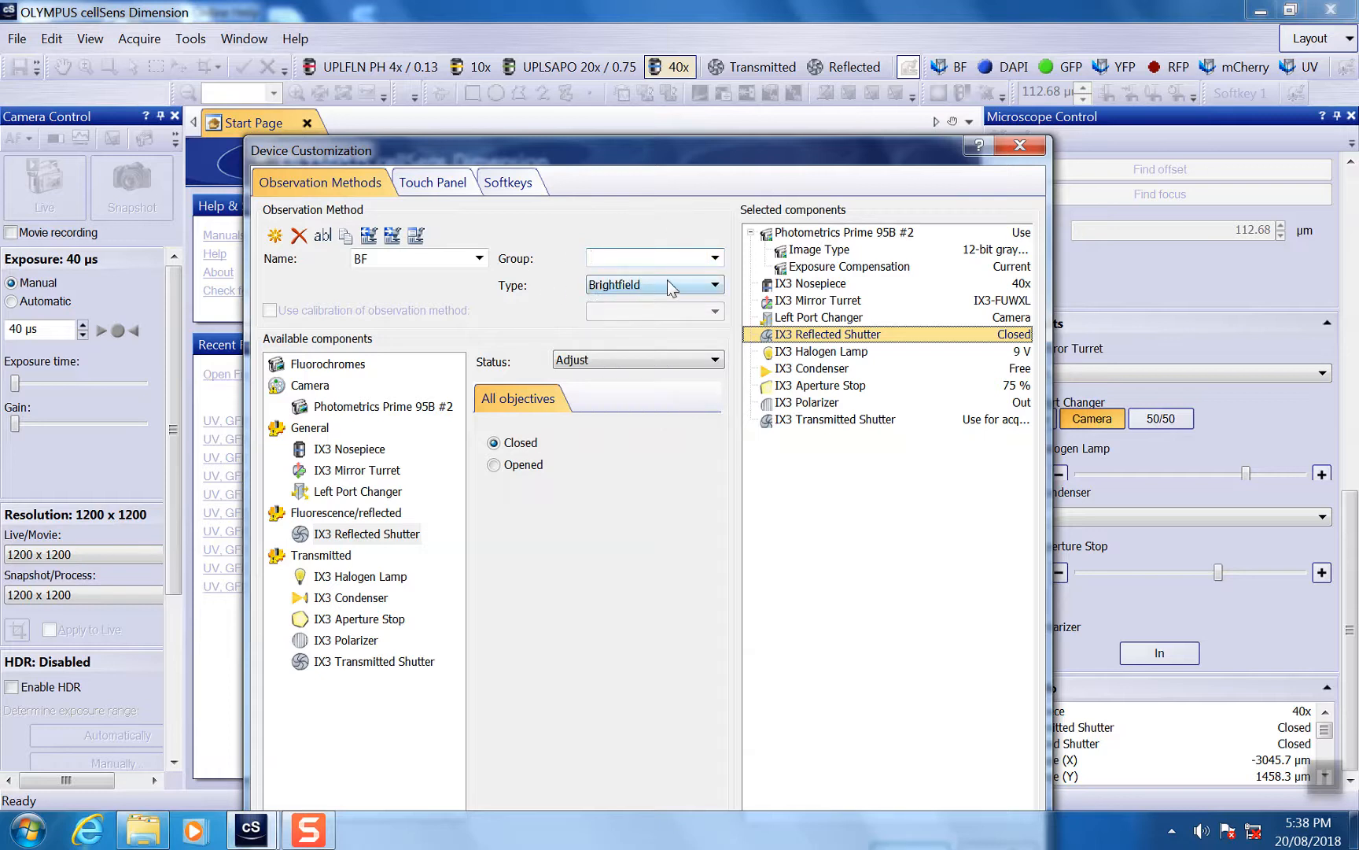
pyautogui.click(602, 291)
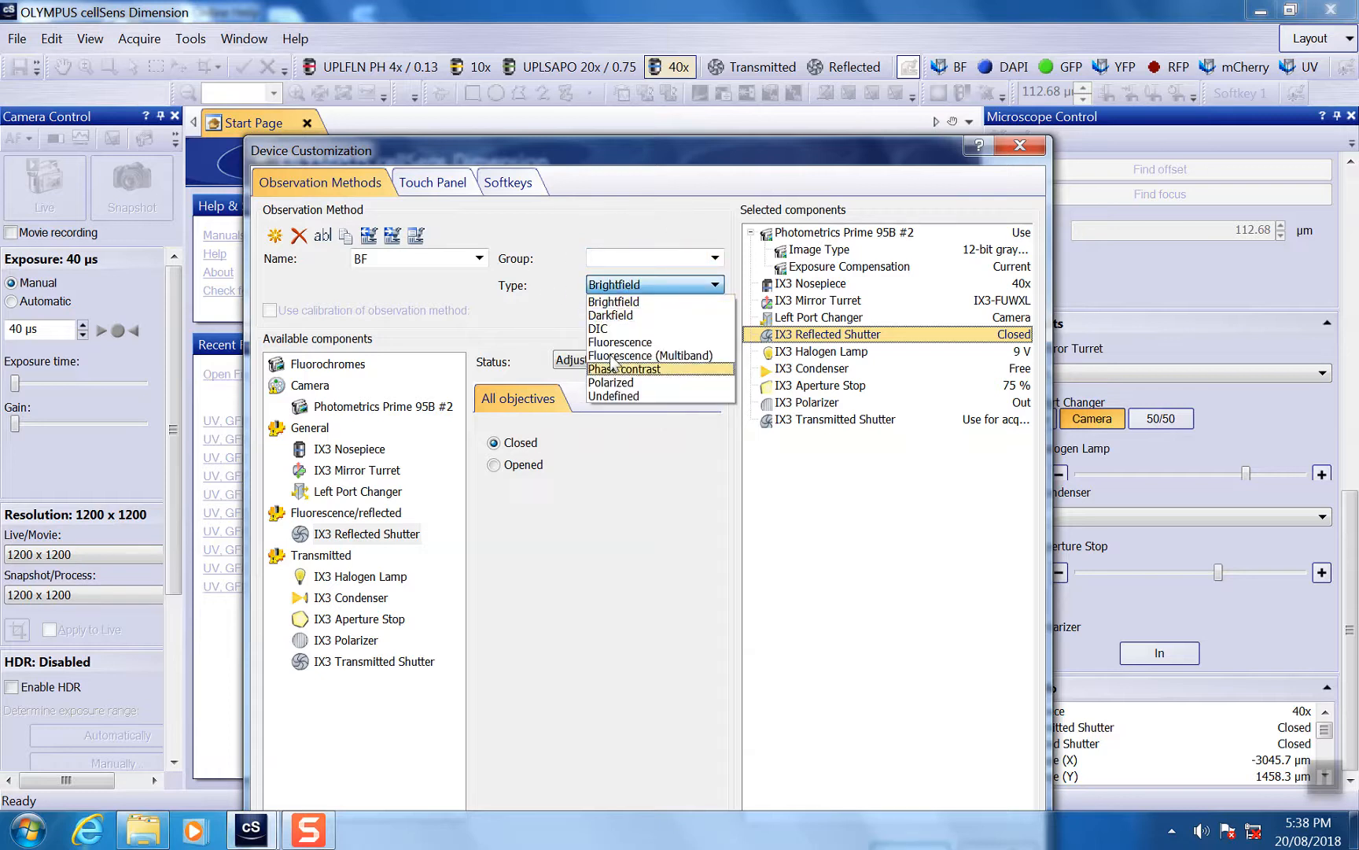
pyautogui.click(541, 308)
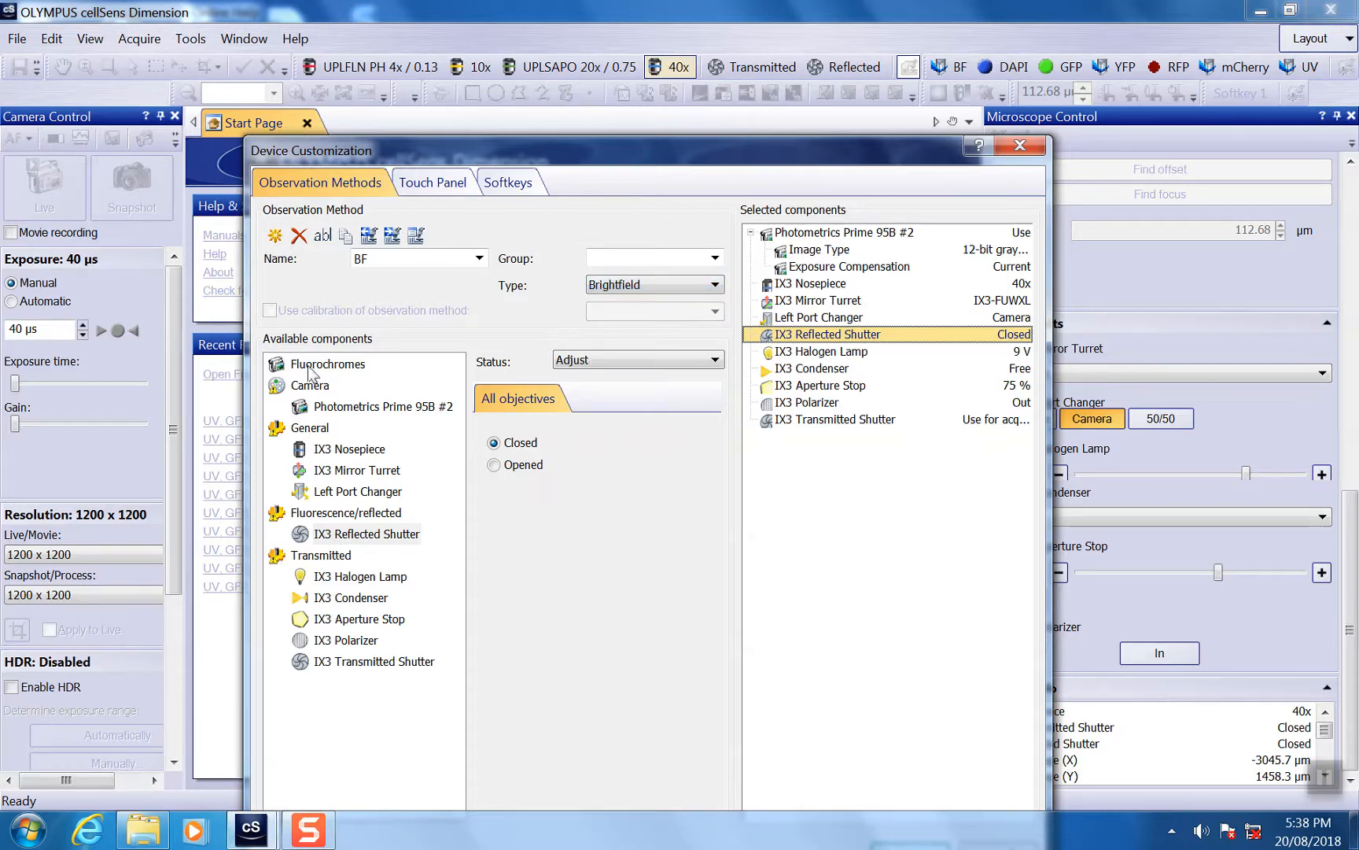
# - Examine the BF method's fluorochrome settings, the Photometrics Prime 95B camera's image types and the IX3 Nosepiece status options
pyautogui.click(315, 365)
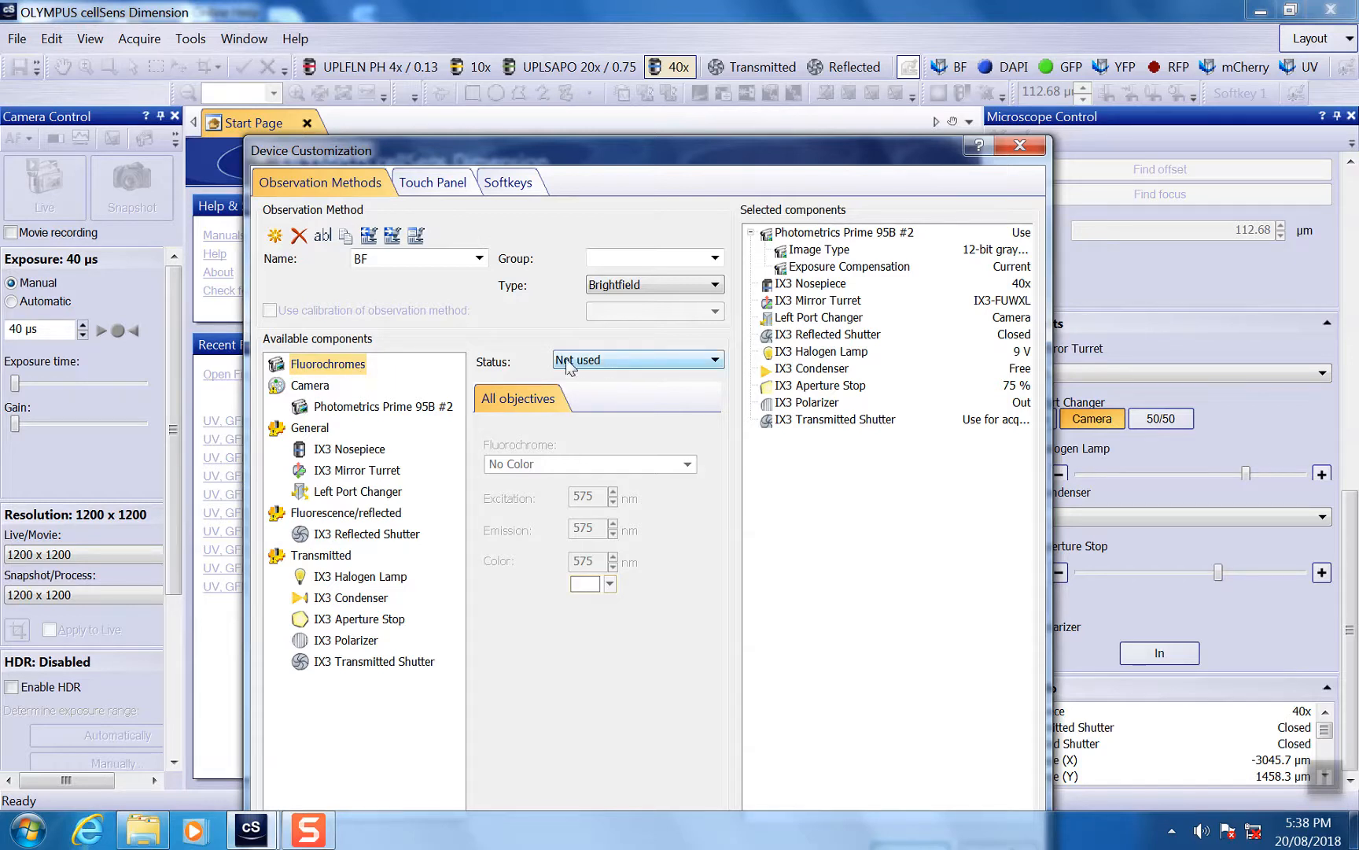
pyautogui.click(305, 403)
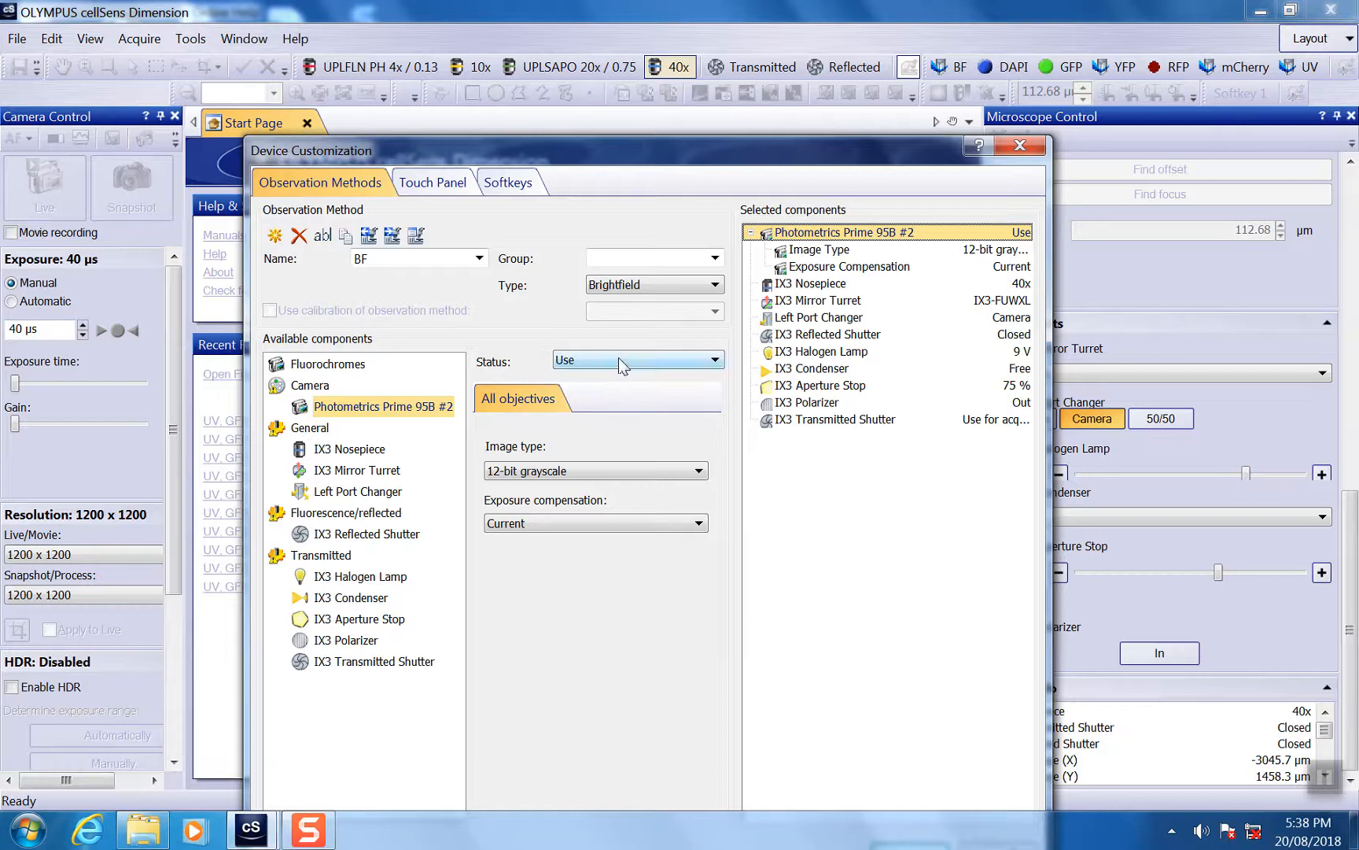
pyautogui.click(526, 472)
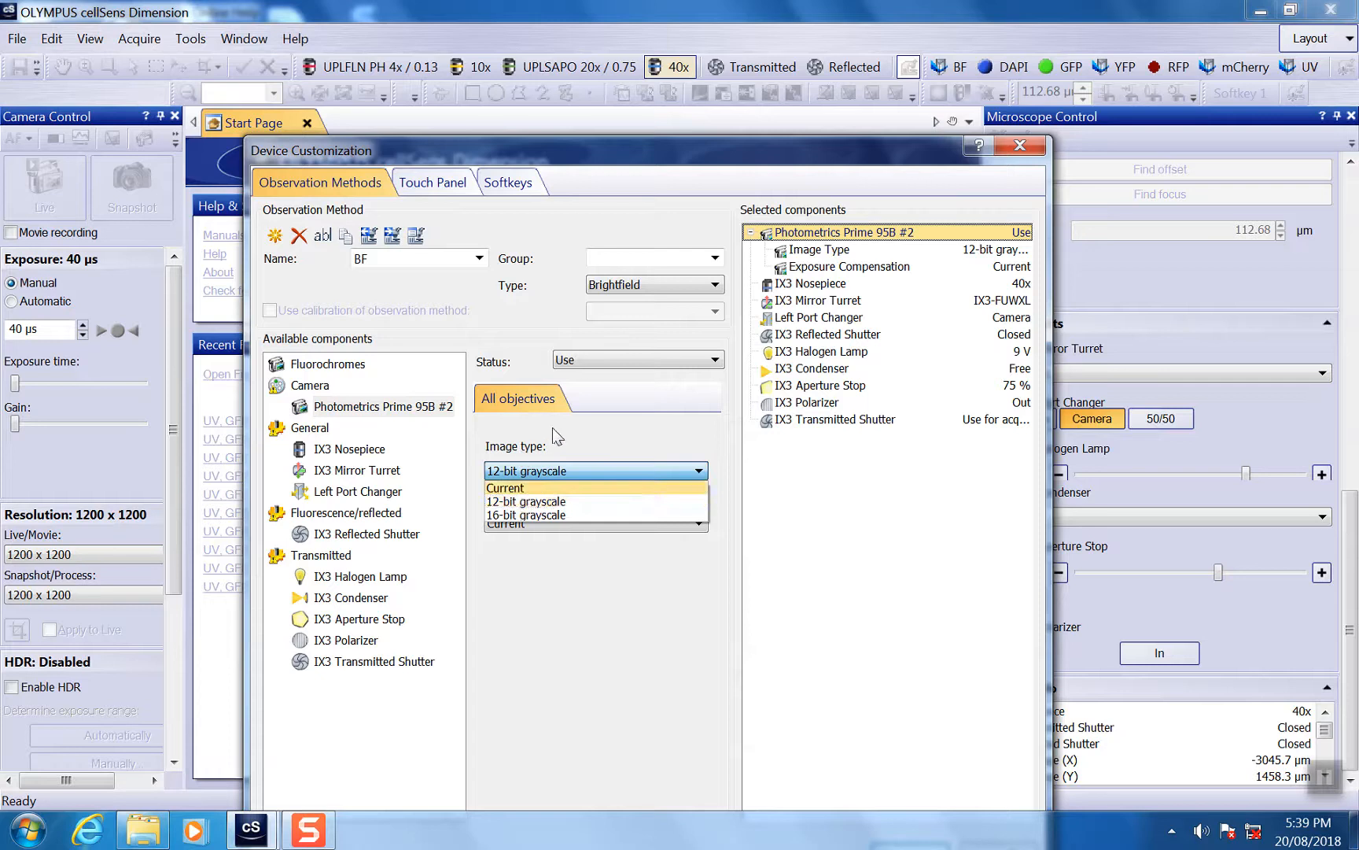
pyautogui.click(551, 441)
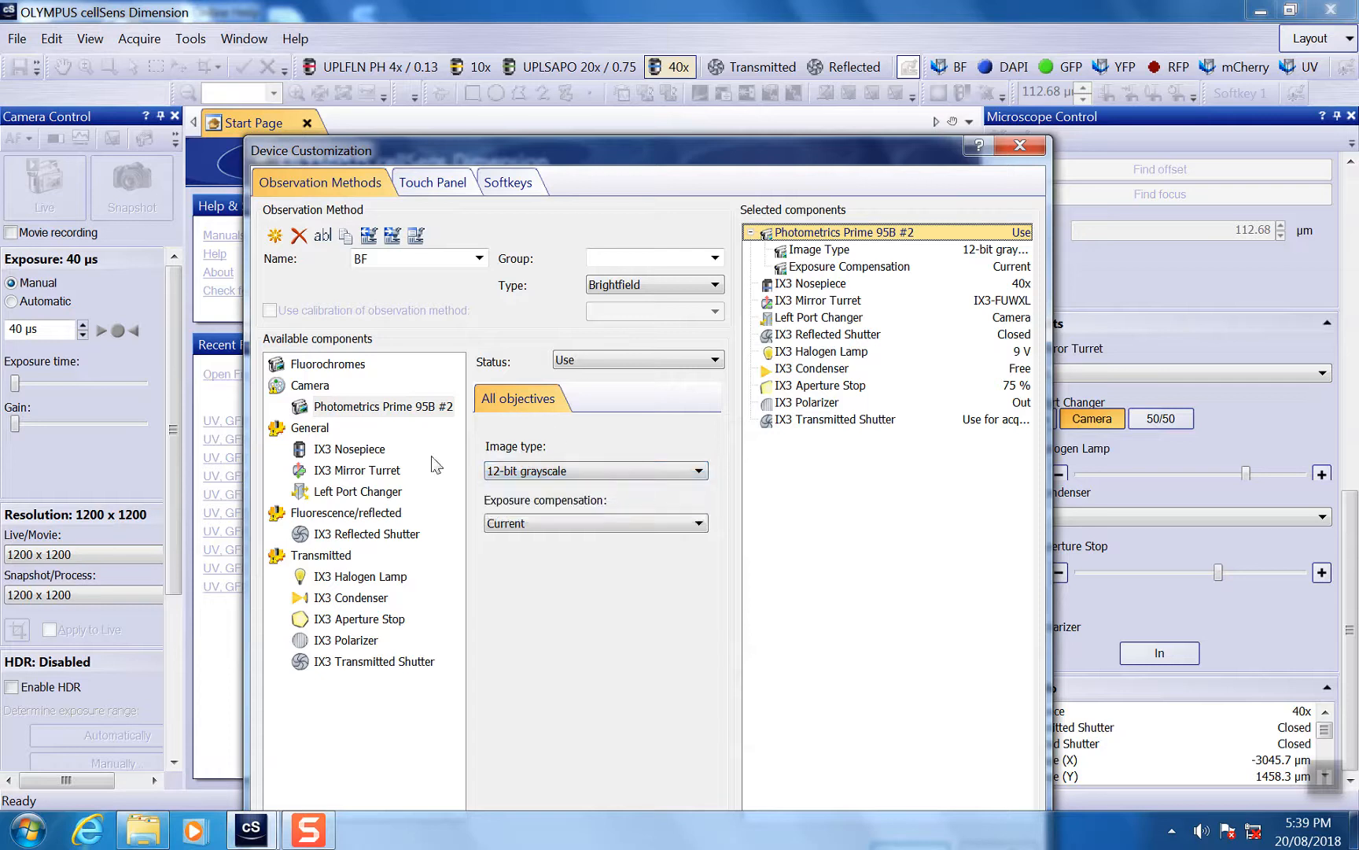
pyautogui.click(349, 455)
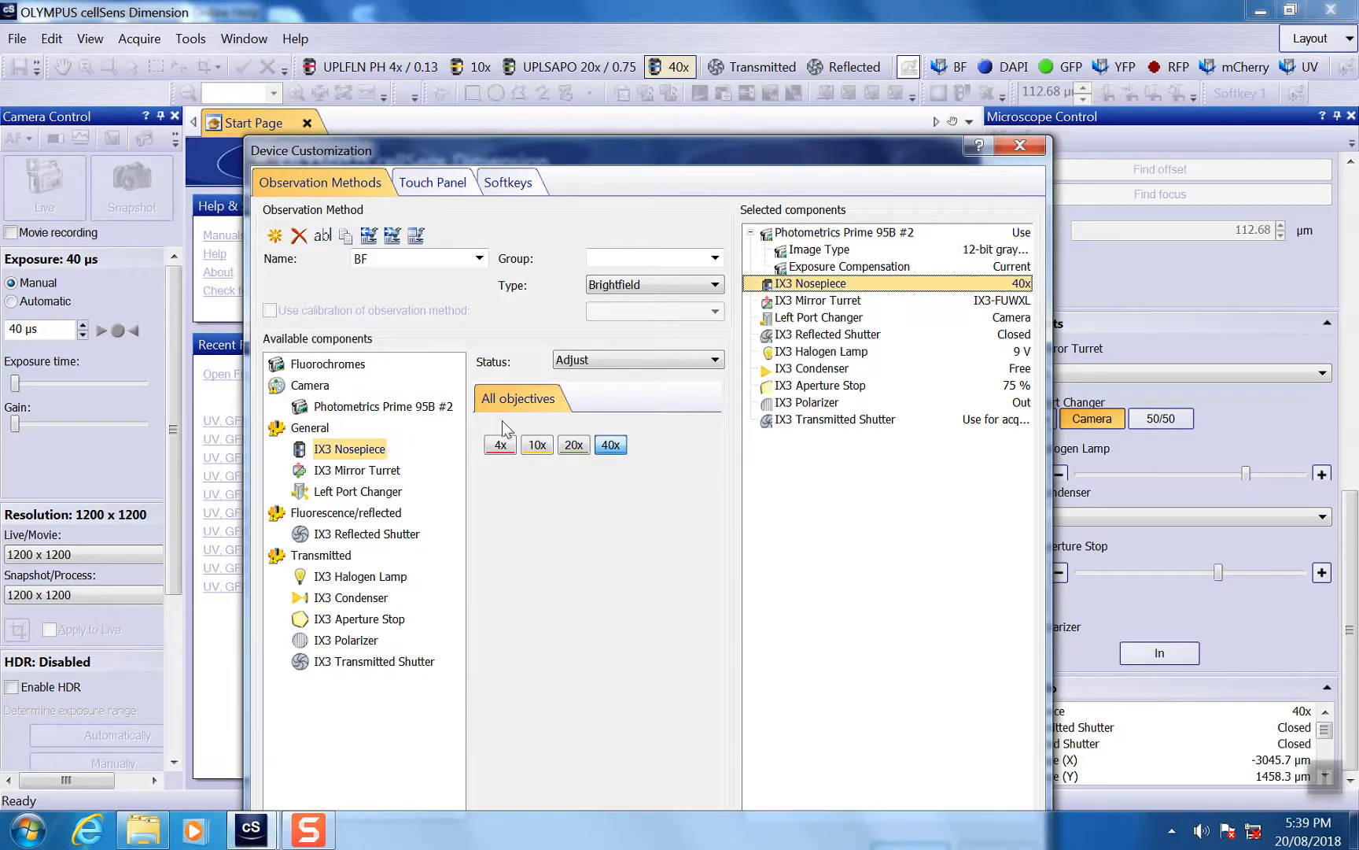
pyautogui.click(602, 359)
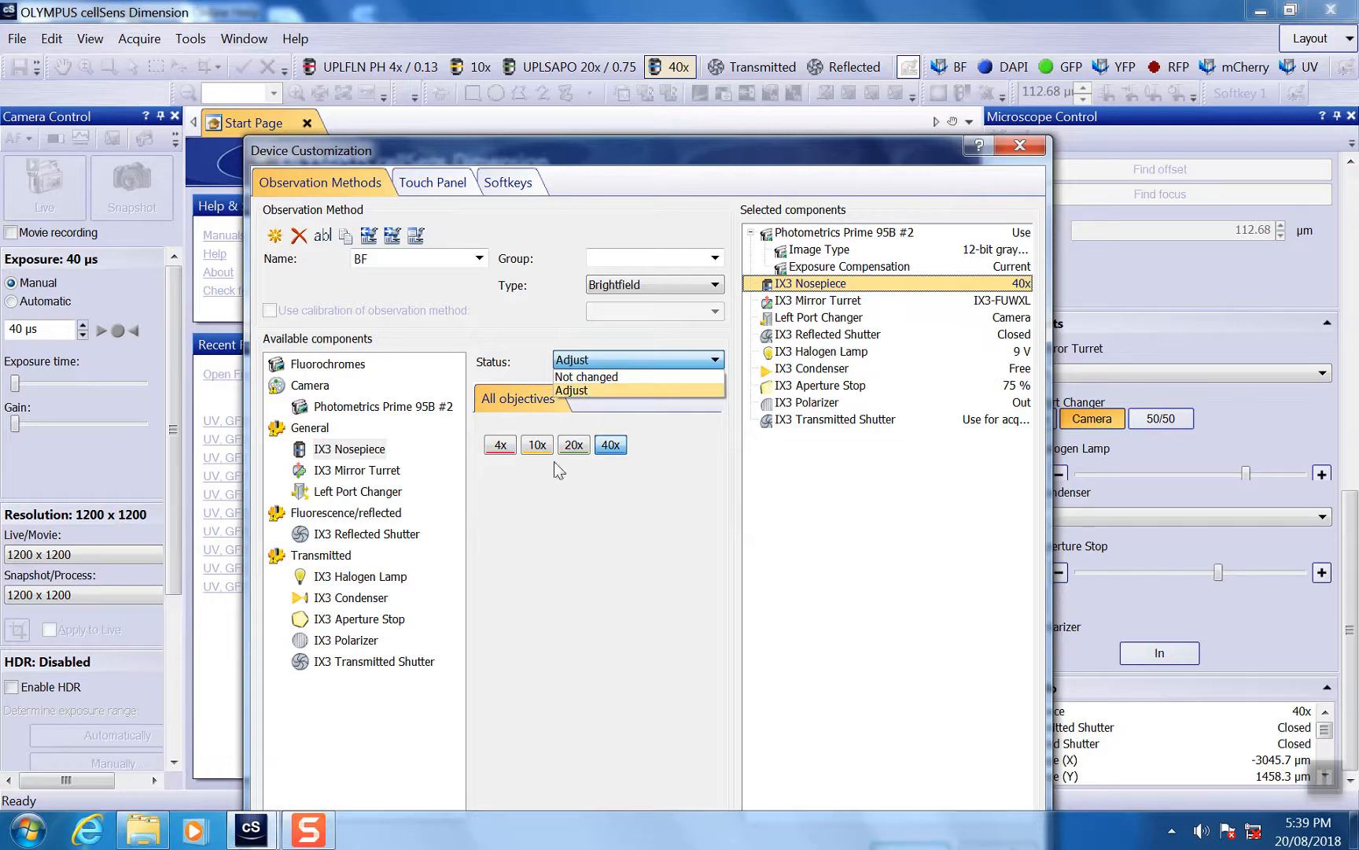
pyautogui.click(613, 491)
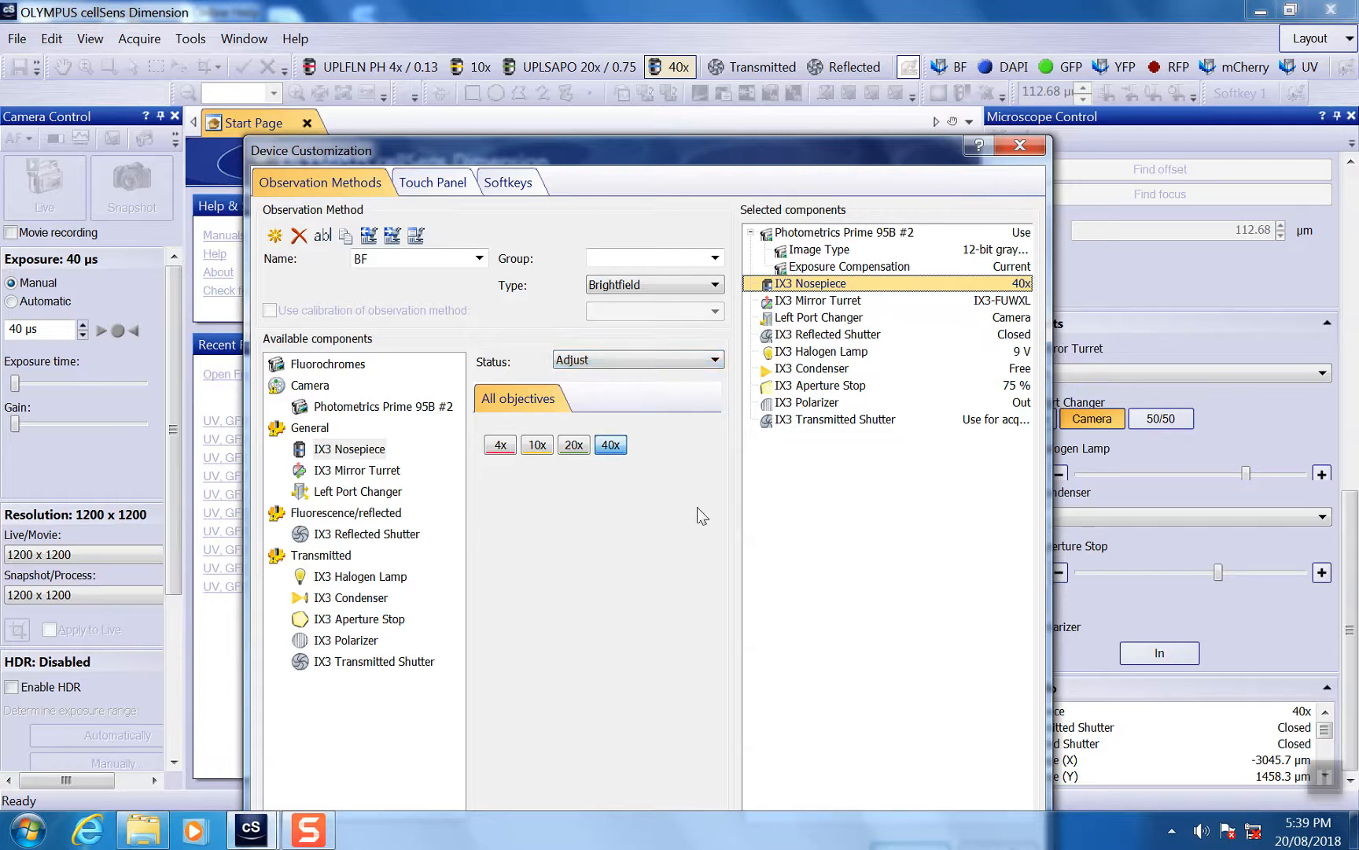
# - For the BF method's IX3 Mirror Turret, try the Not changed status, restore Adjust and choose the IX3-FBVWXL mirror unit
pyautogui.click(346, 471)
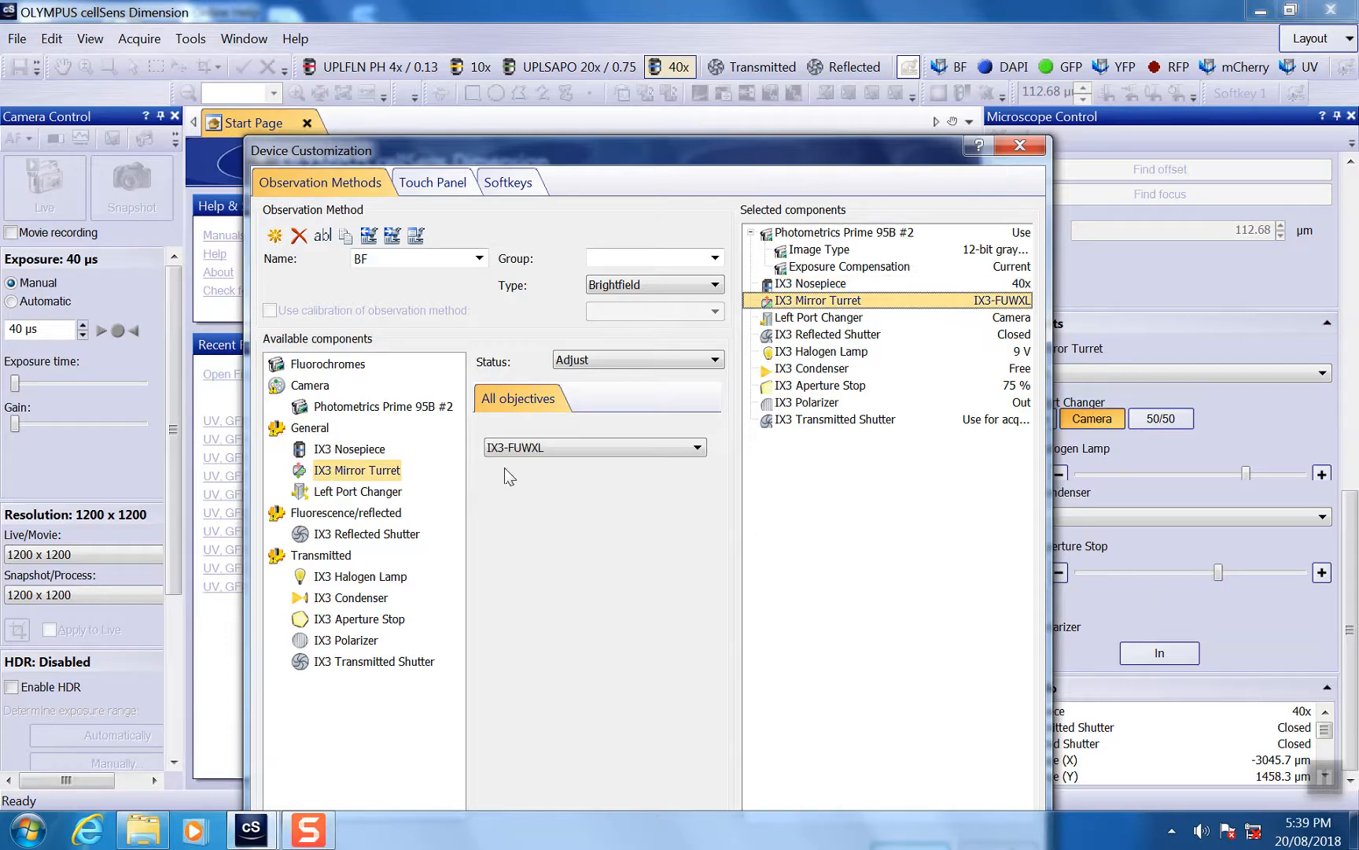
pyautogui.click(612, 360)
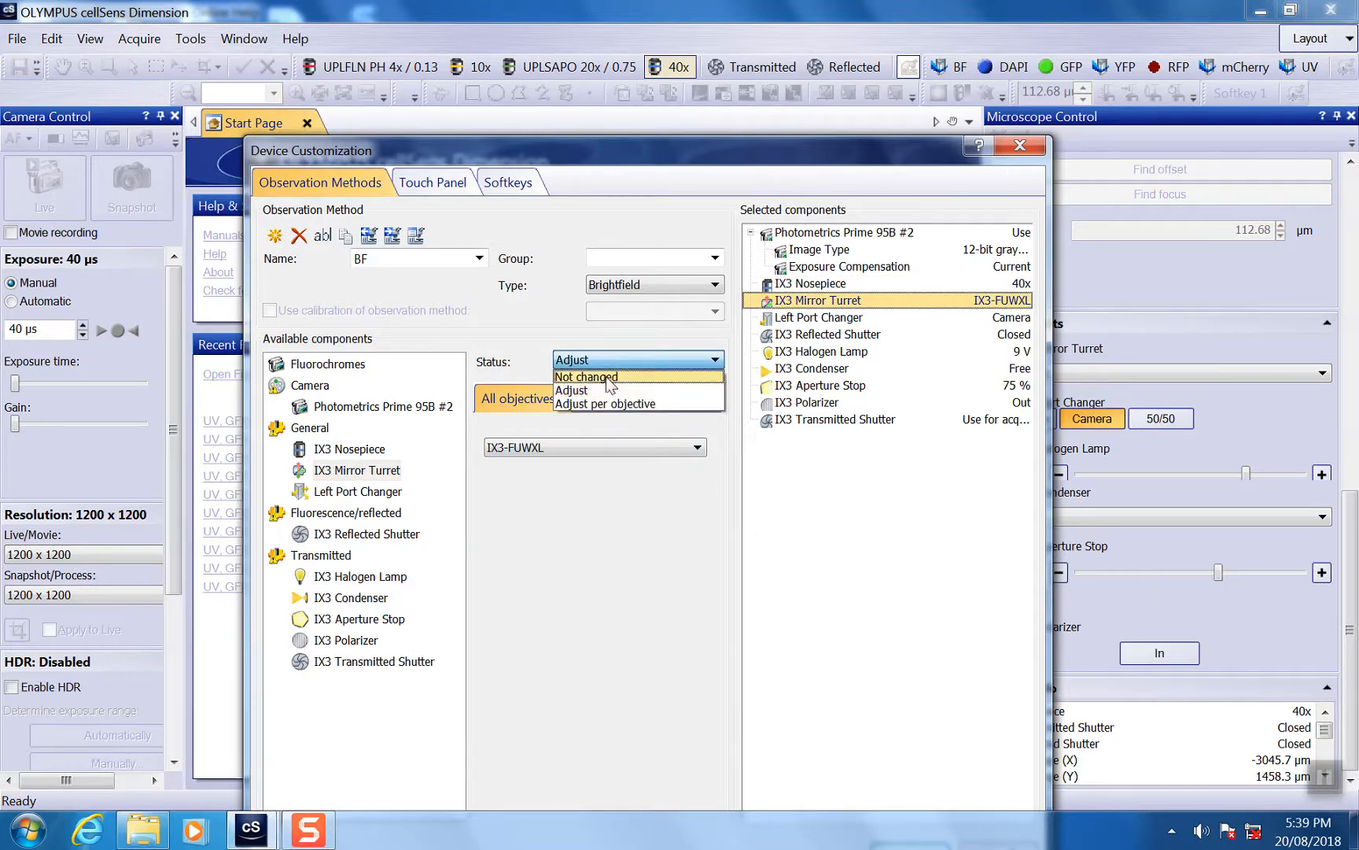
pyautogui.click(609, 377)
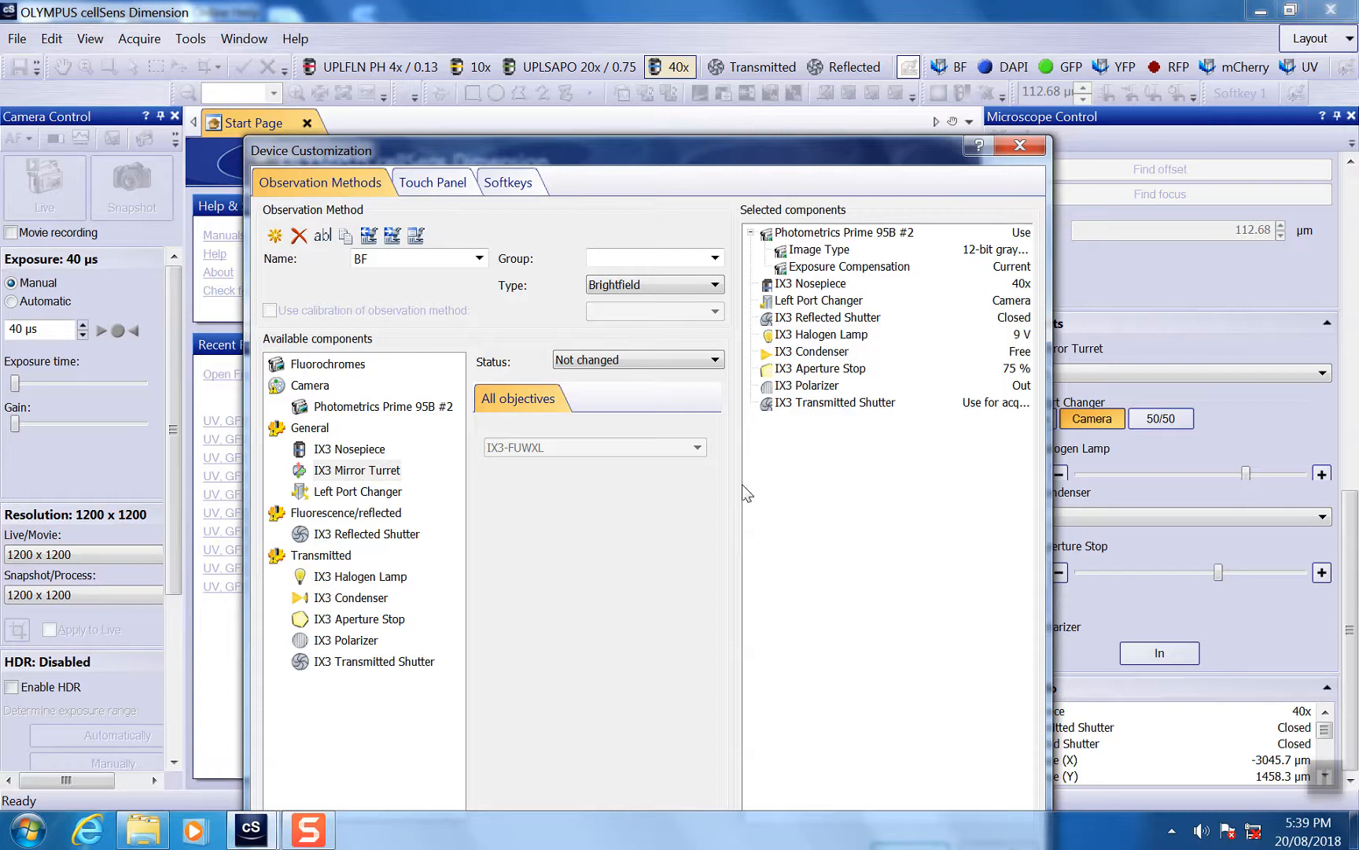
pyautogui.click(715, 360)
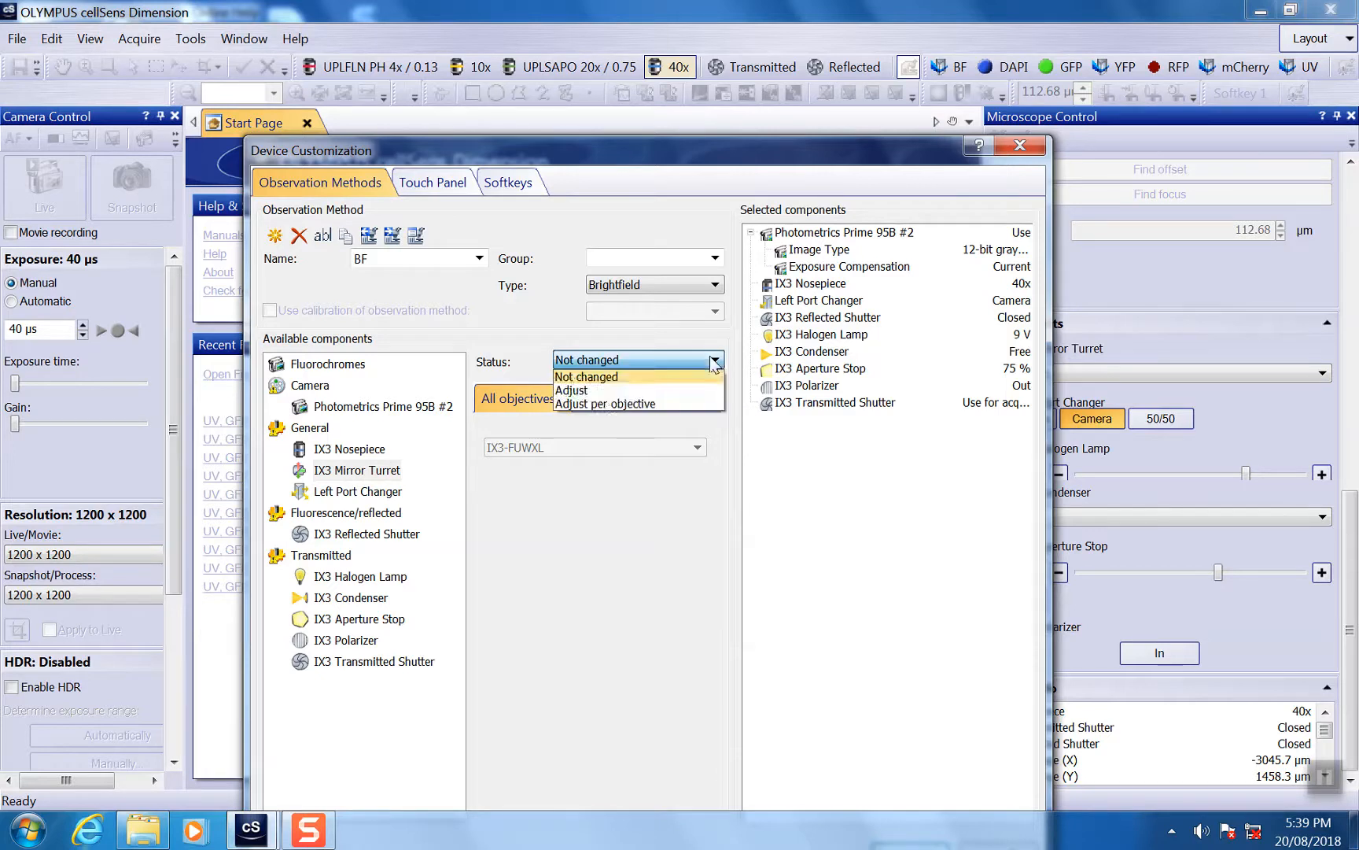
pyautogui.click(600, 391)
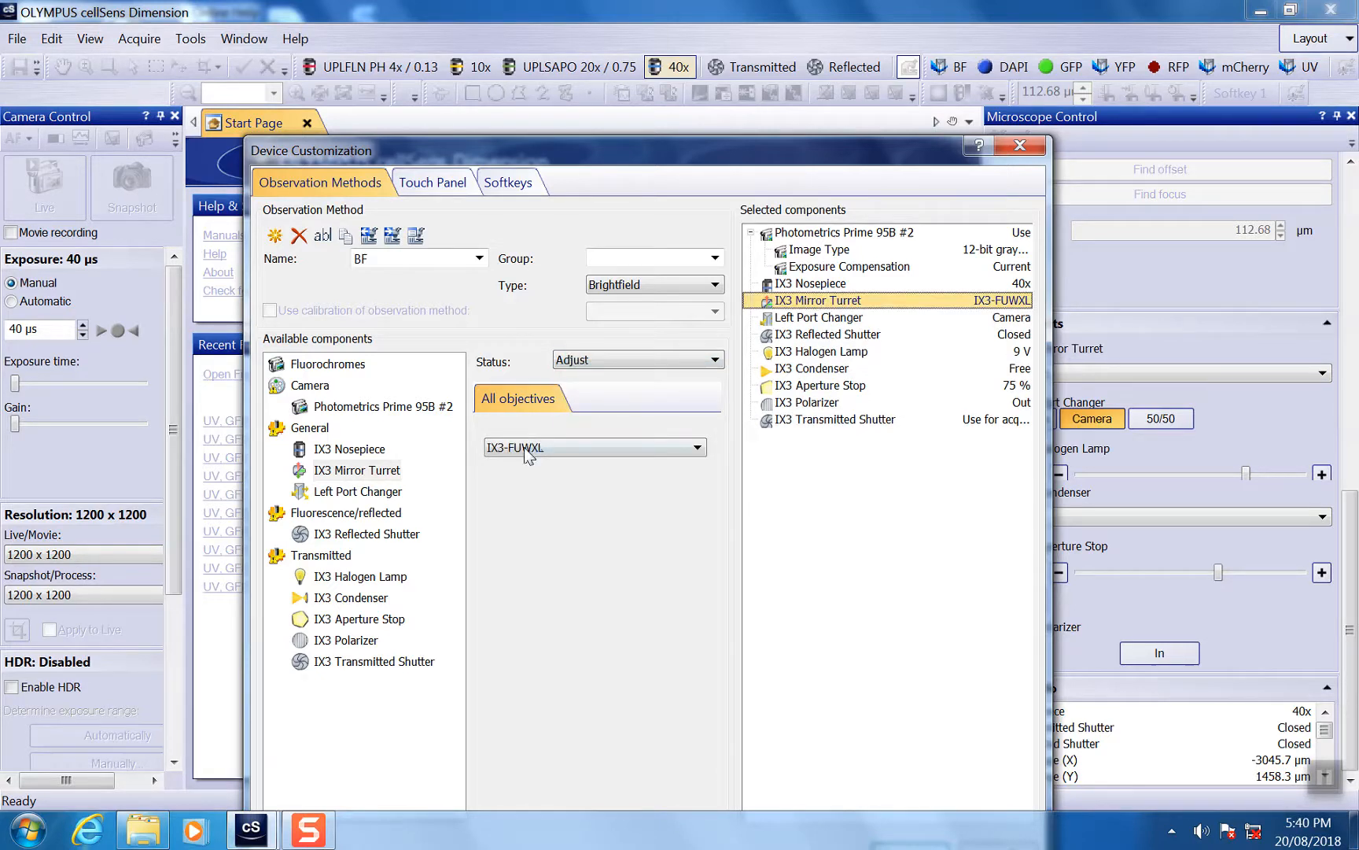
pyautogui.click(595, 452)
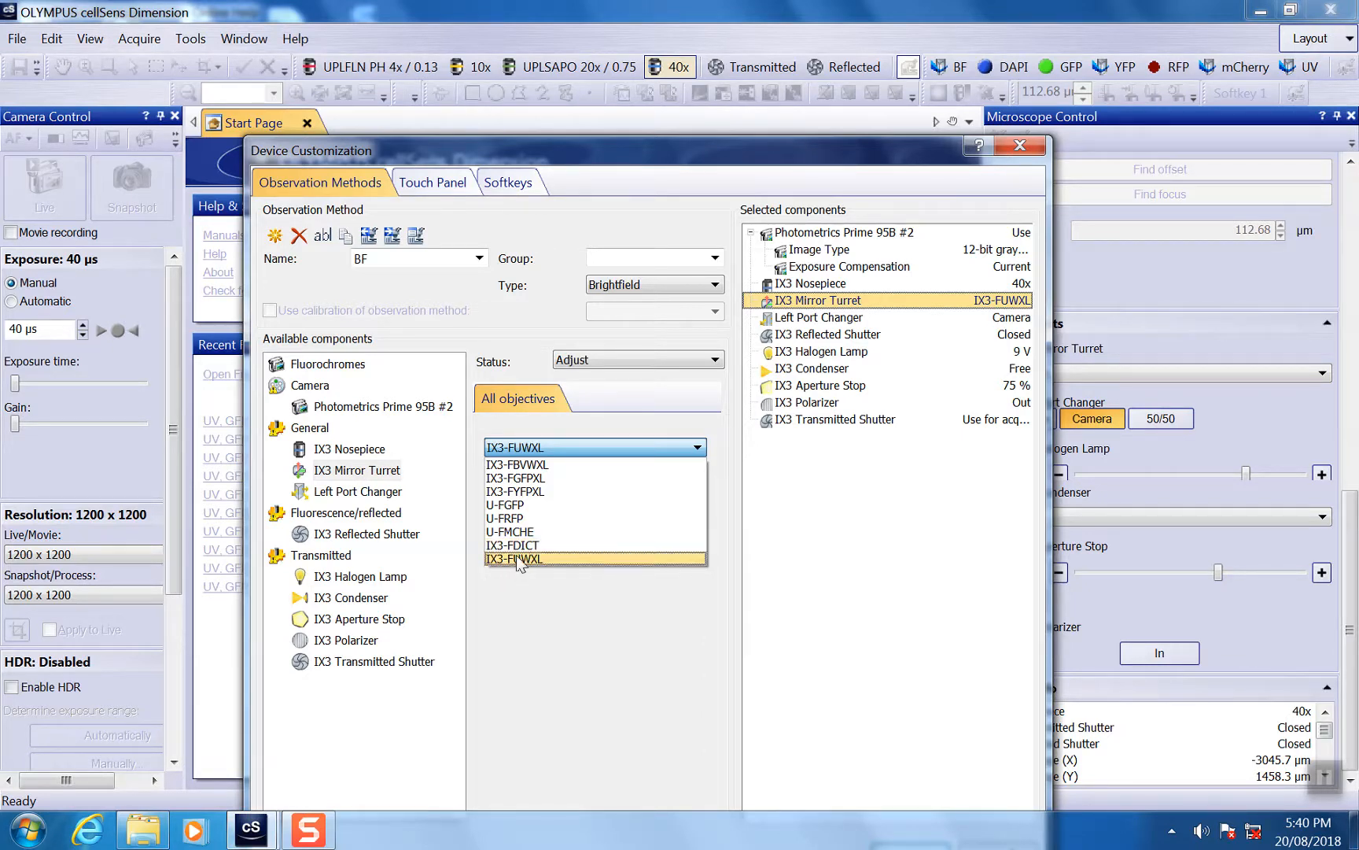
pyautogui.click(514, 464)
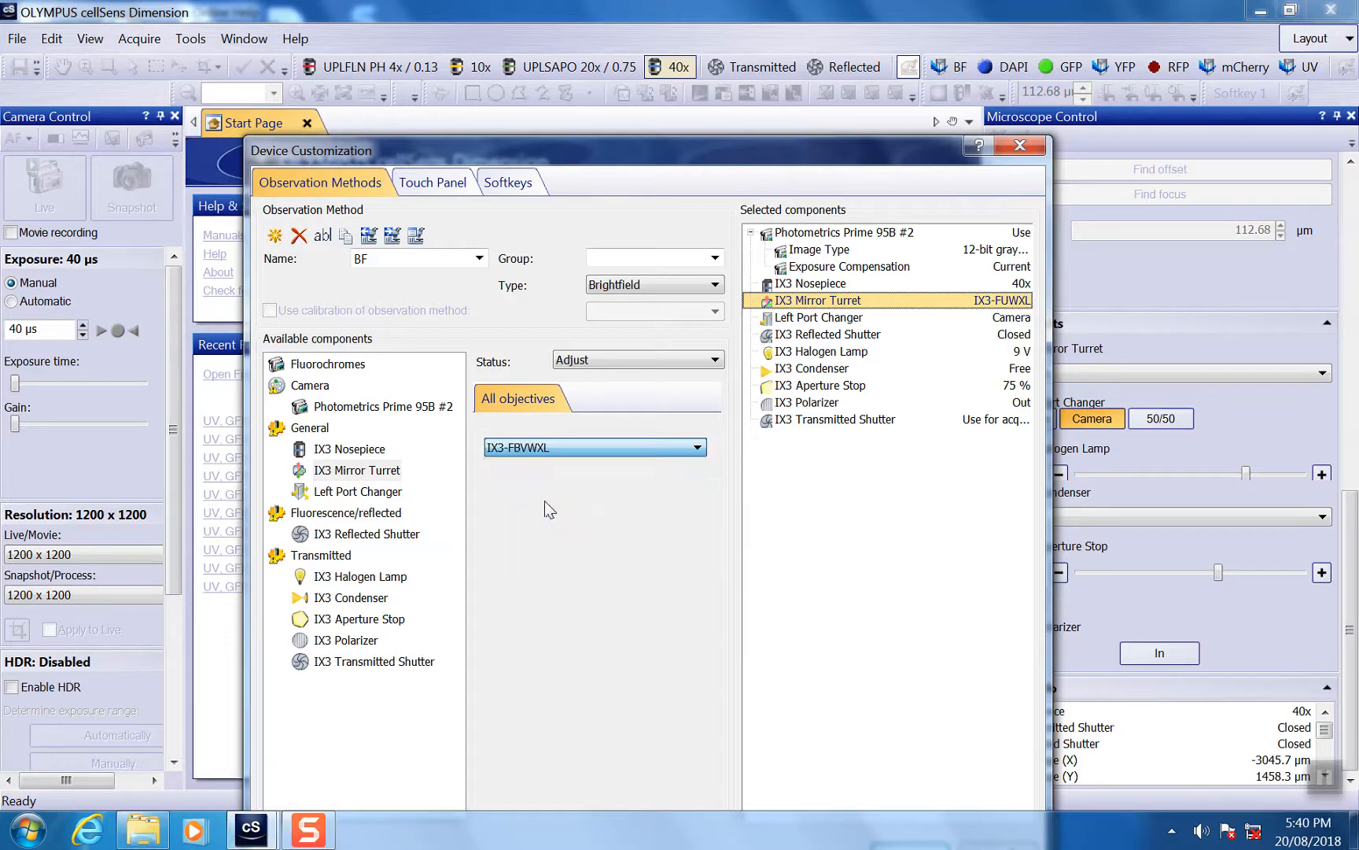
# - Review the BF method's Left Port Changer setting and set the IX3 Reflected Shutter status to Not changed
pyautogui.click(348, 494)
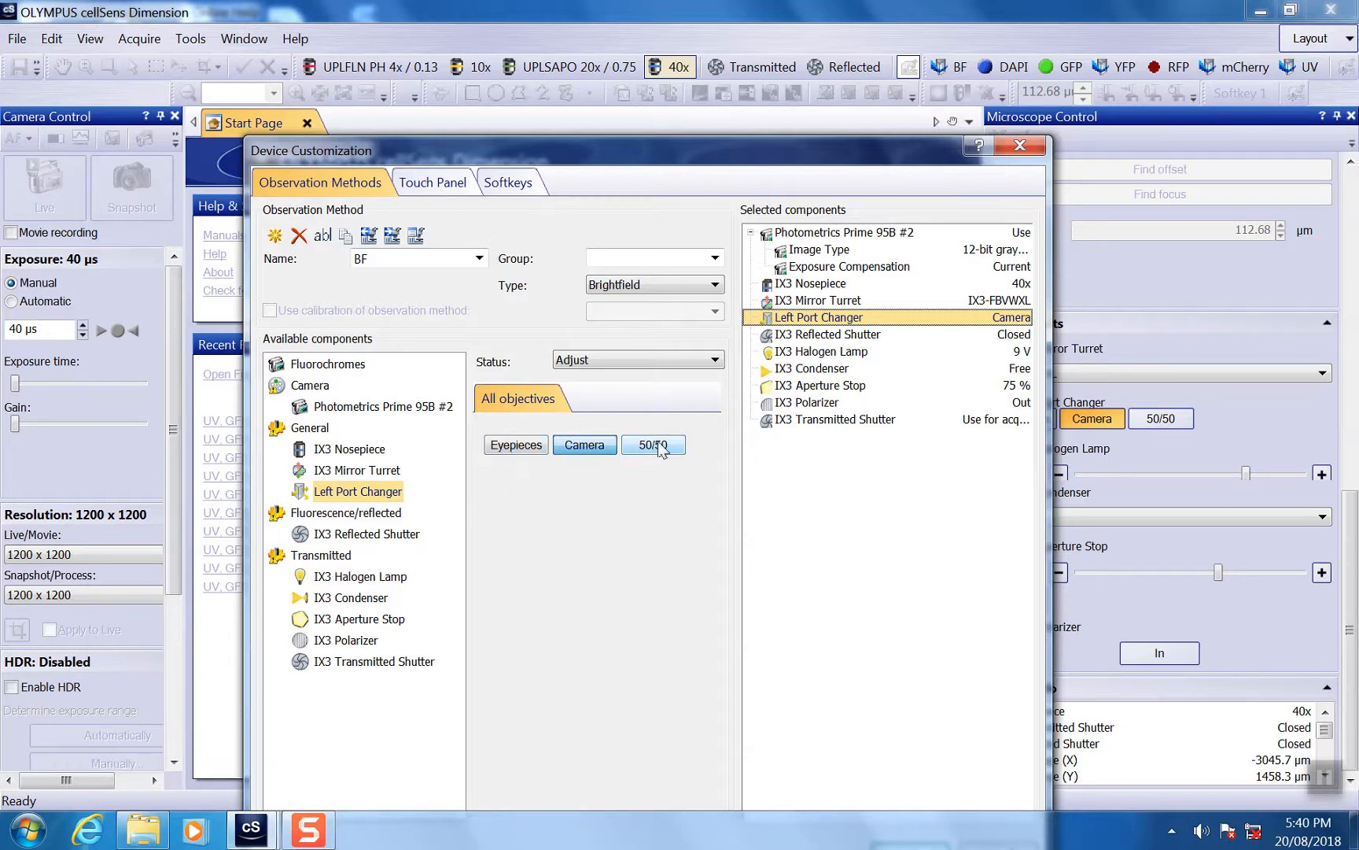
pyautogui.click(348, 535)
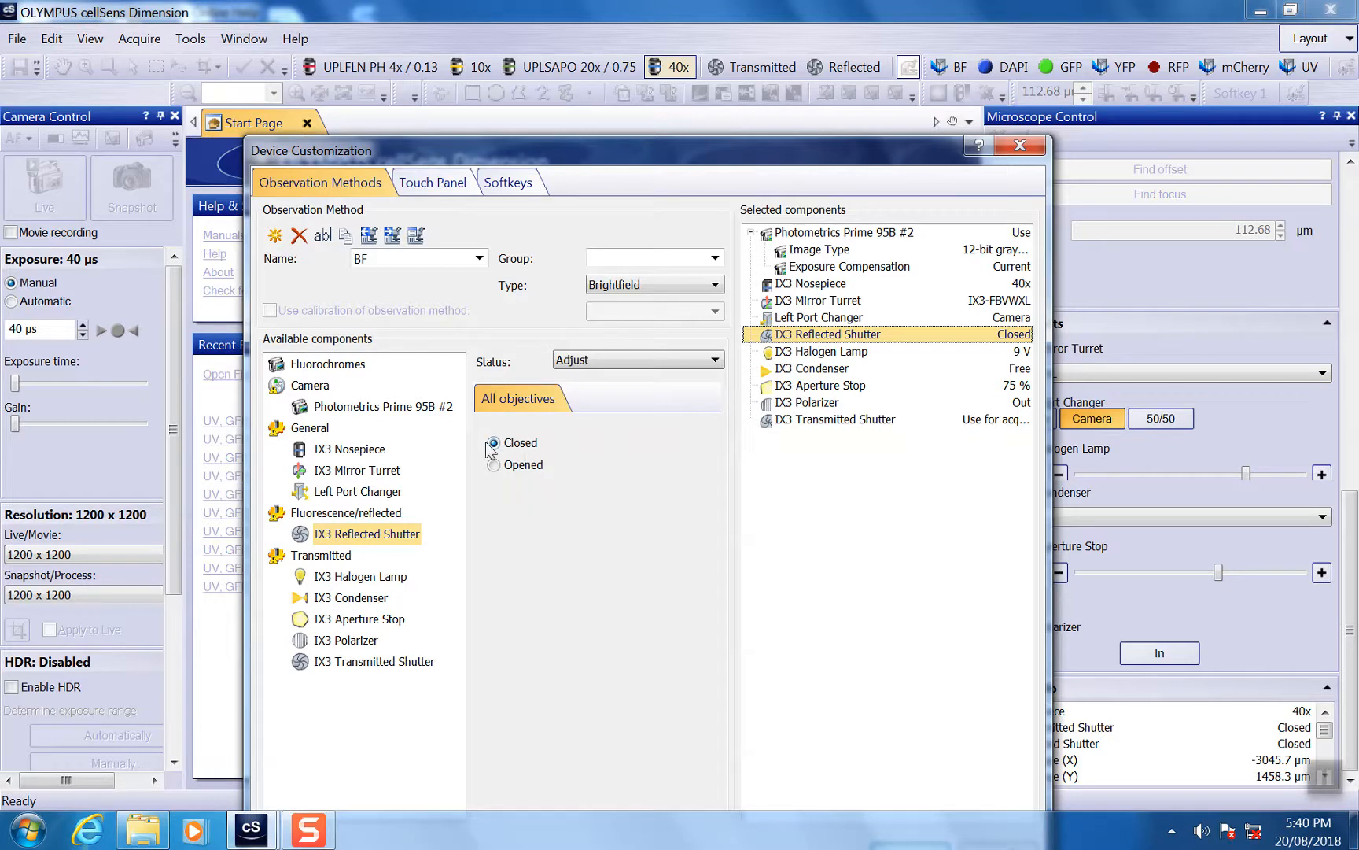
pyautogui.click(637, 358)
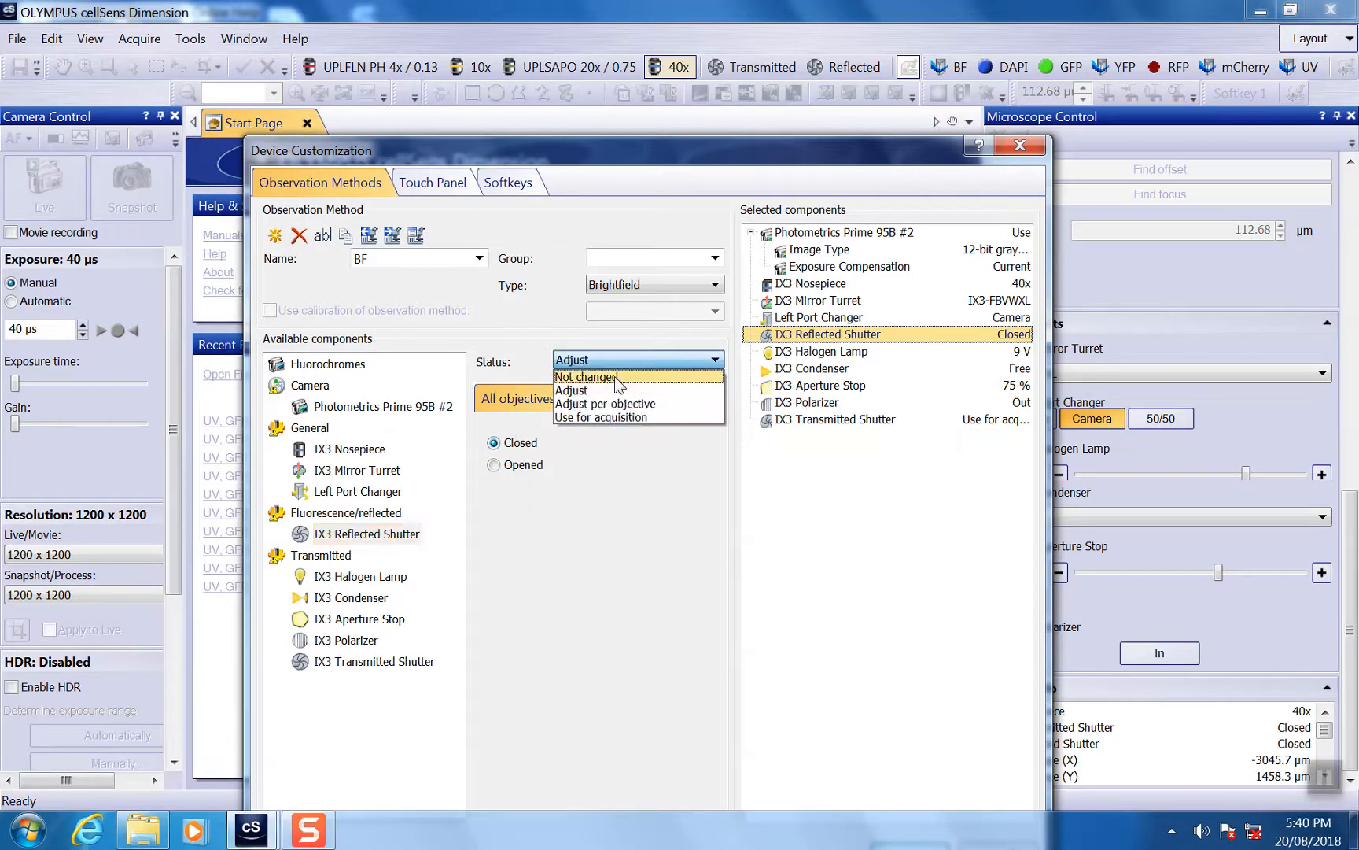
pyautogui.click(586, 371)
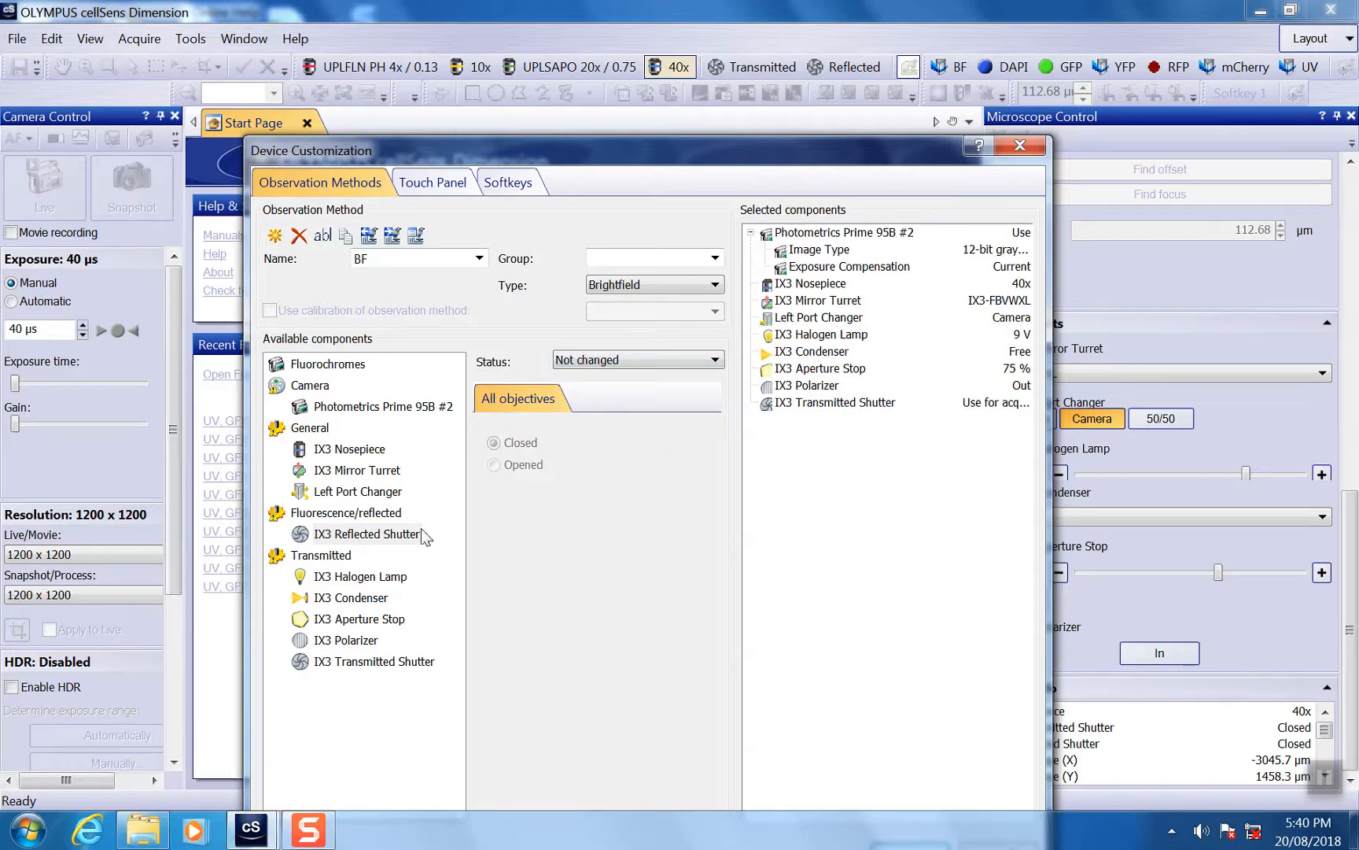
# - Examine the BF method's settings for the IX3 Halogen Lamp, Condenser and its position list, Aperture Stop, Polarizer and Transmitted Shutter
pyautogui.click(322, 578)
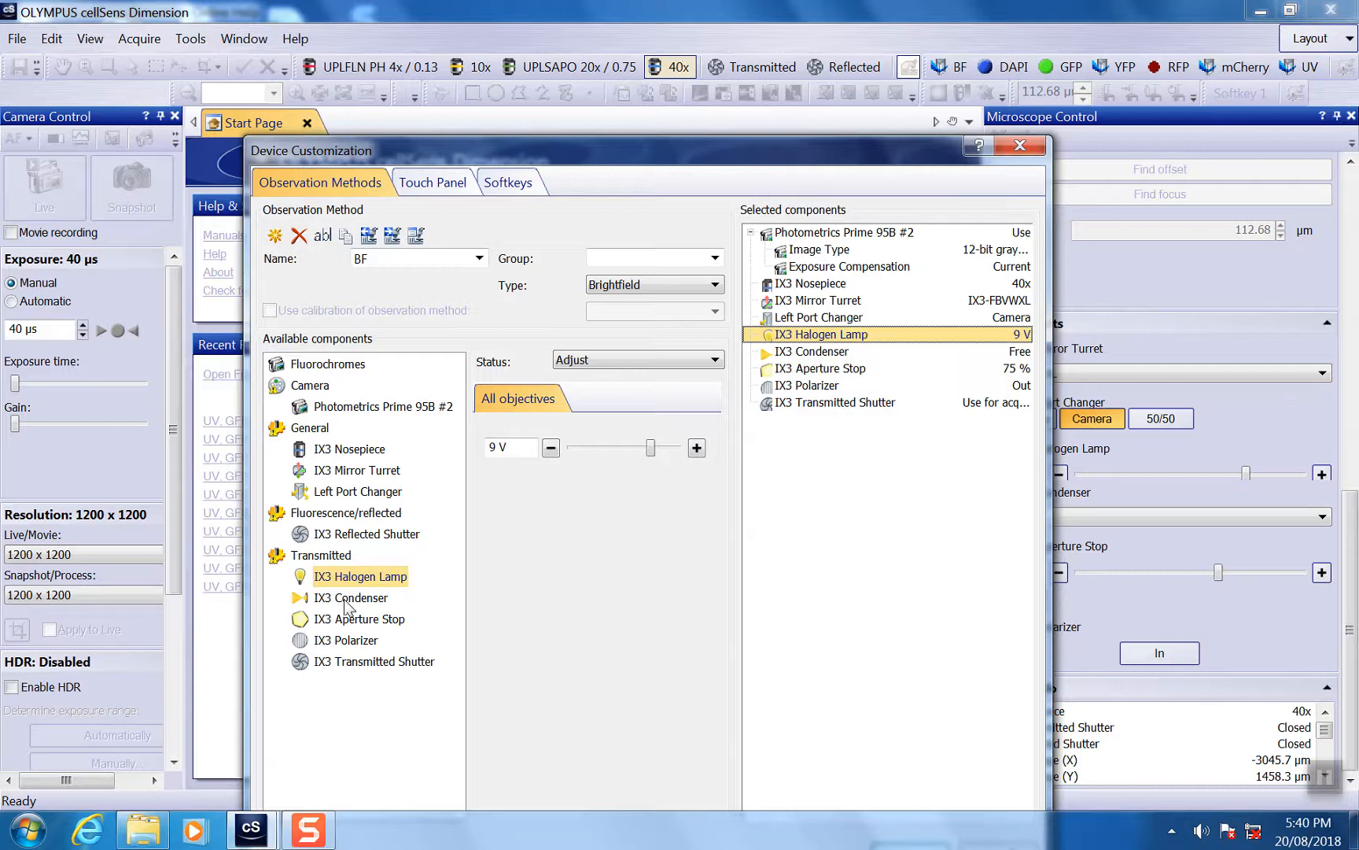
pyautogui.click(346, 600)
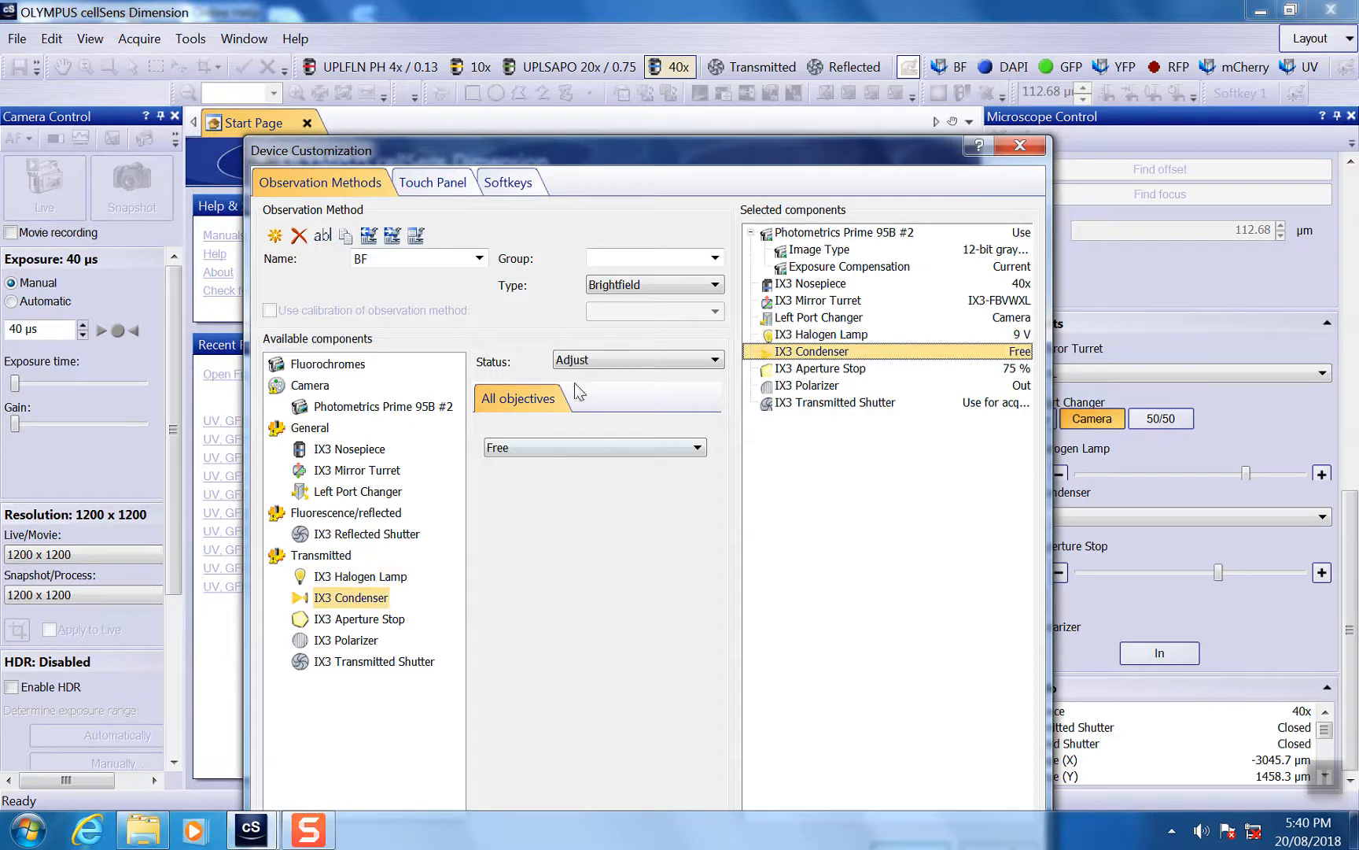
pyautogui.click(571, 448)
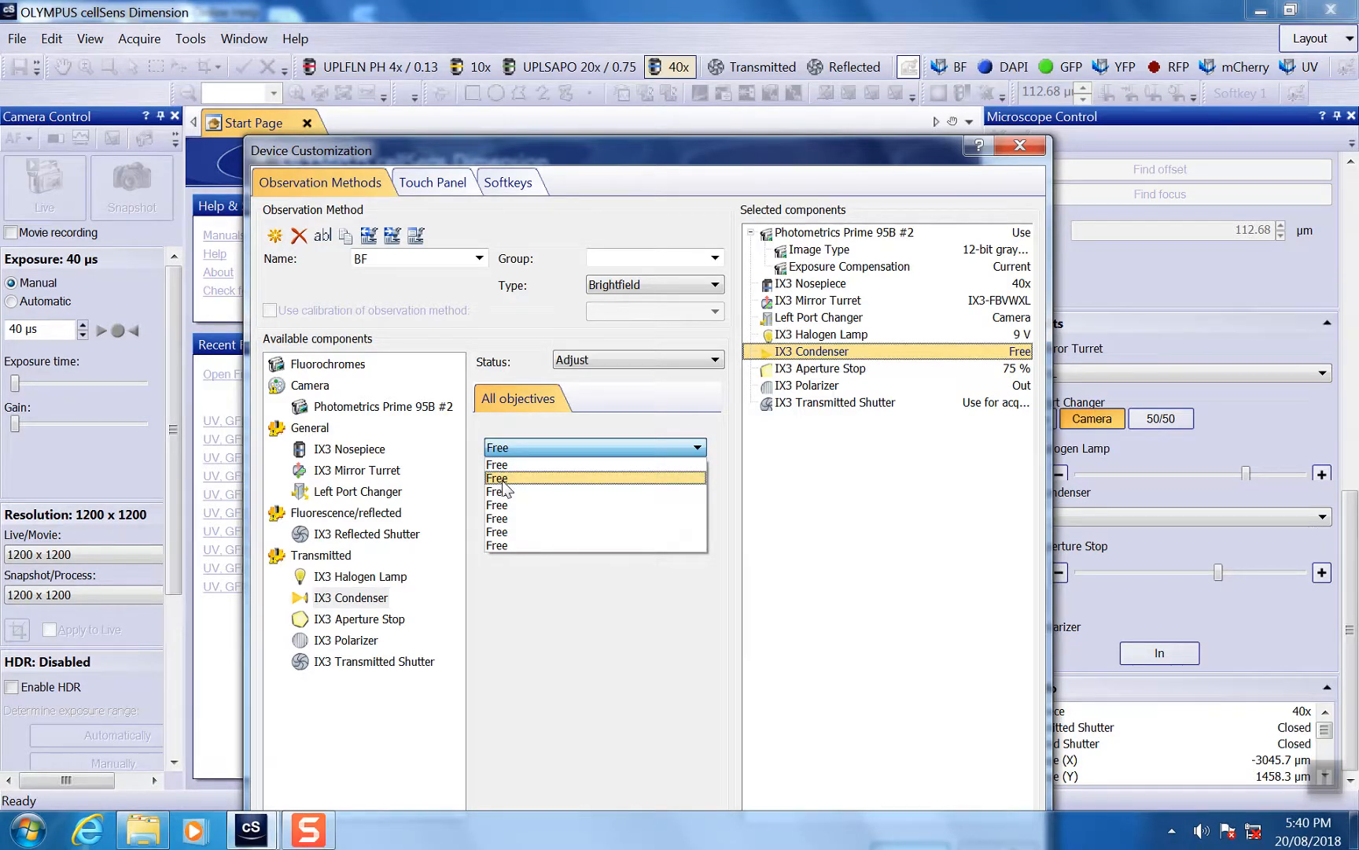
pyautogui.click(548, 466)
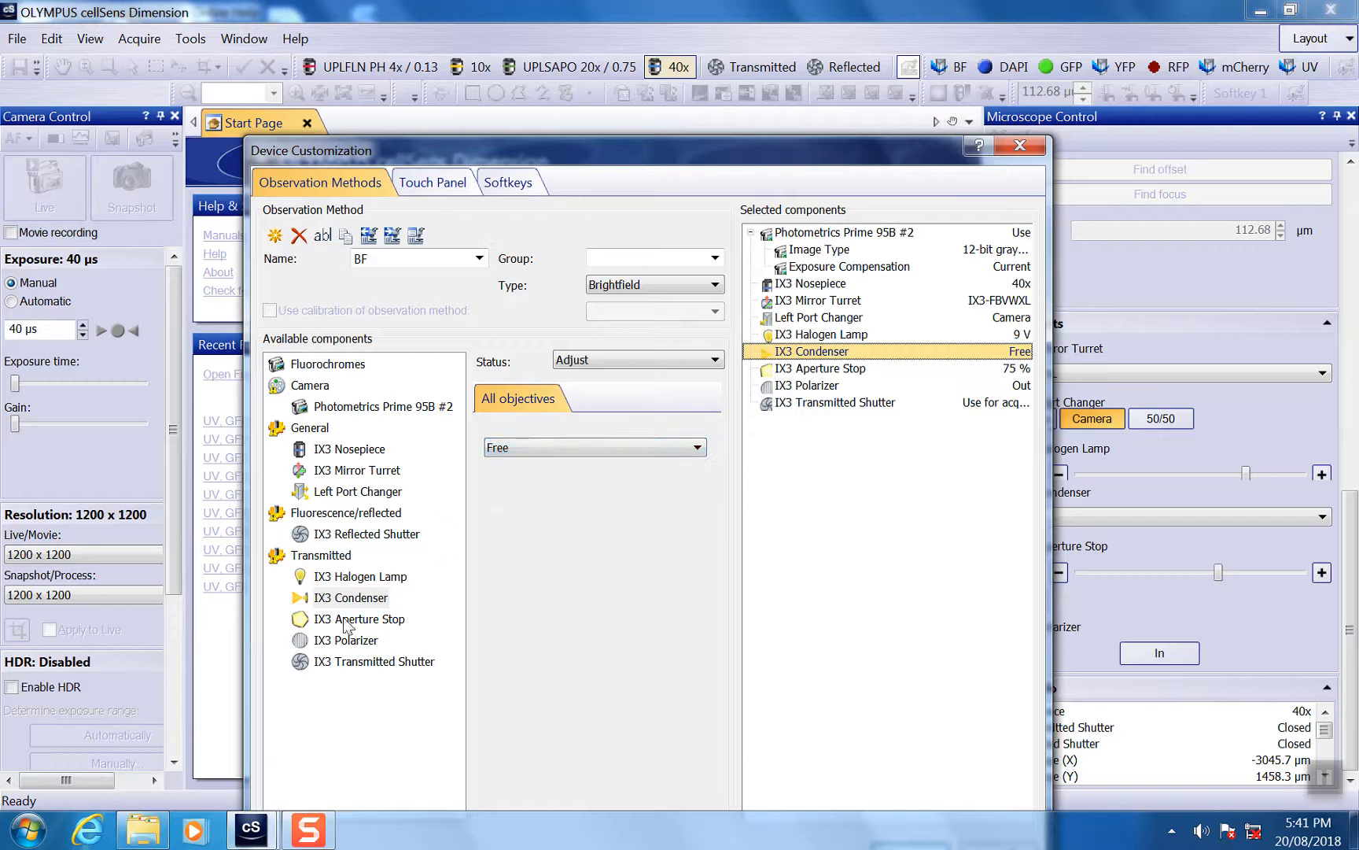
pyautogui.click(347, 620)
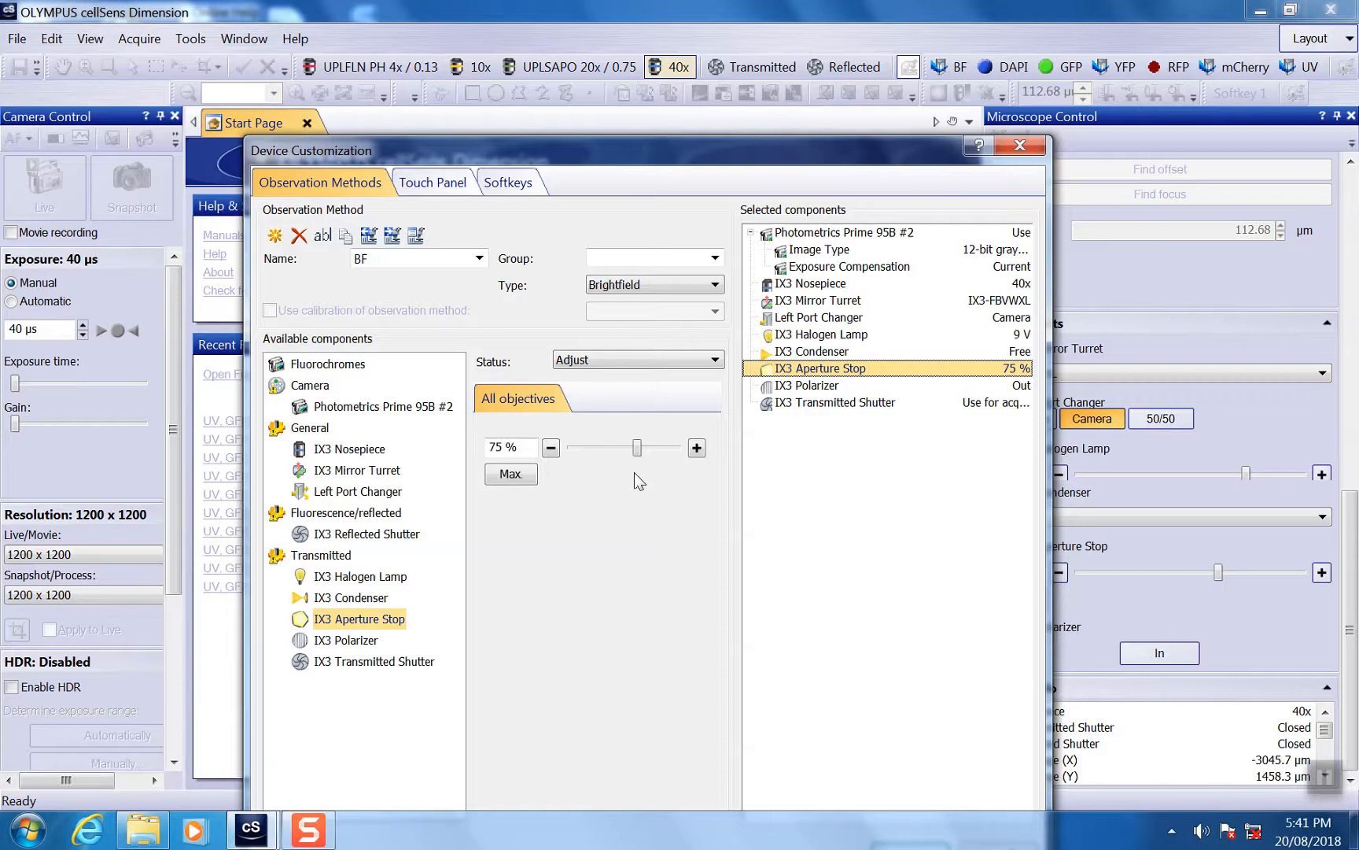
pyautogui.click(337, 640)
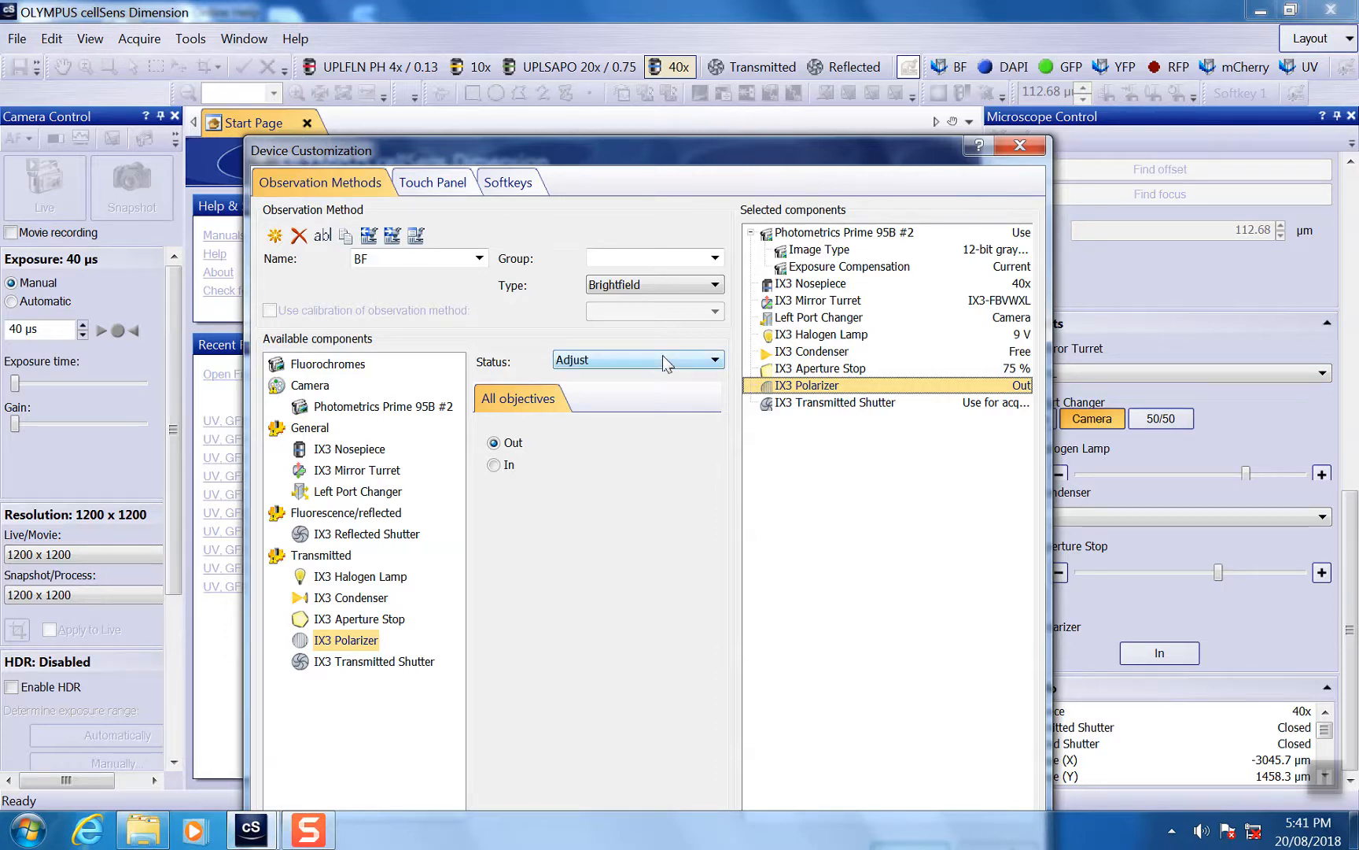
pyautogui.click(374, 664)
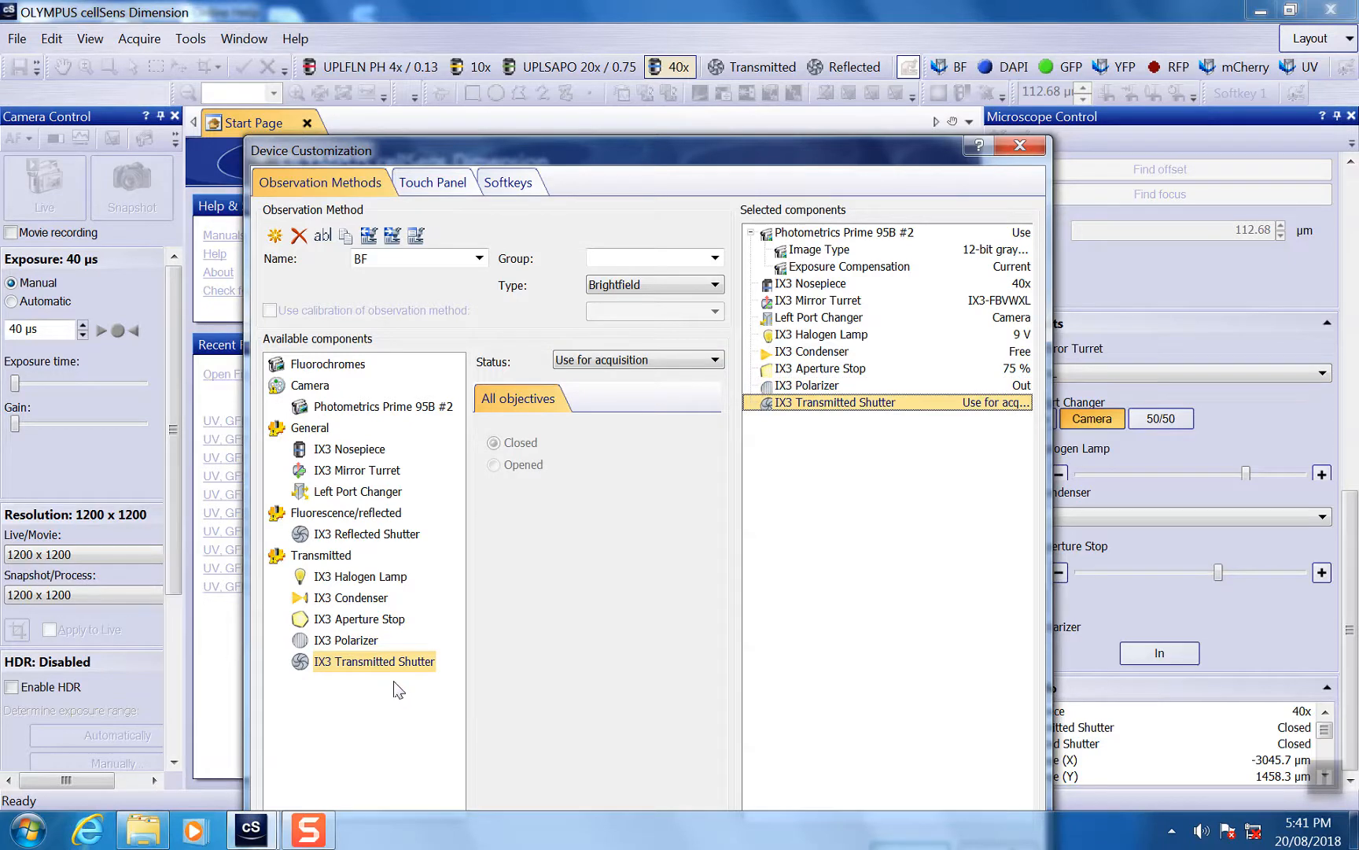
# - Try the Adjust status for the IX3 Transmitted Shutter and restore Use for acquisition
pyautogui.click(617, 360)
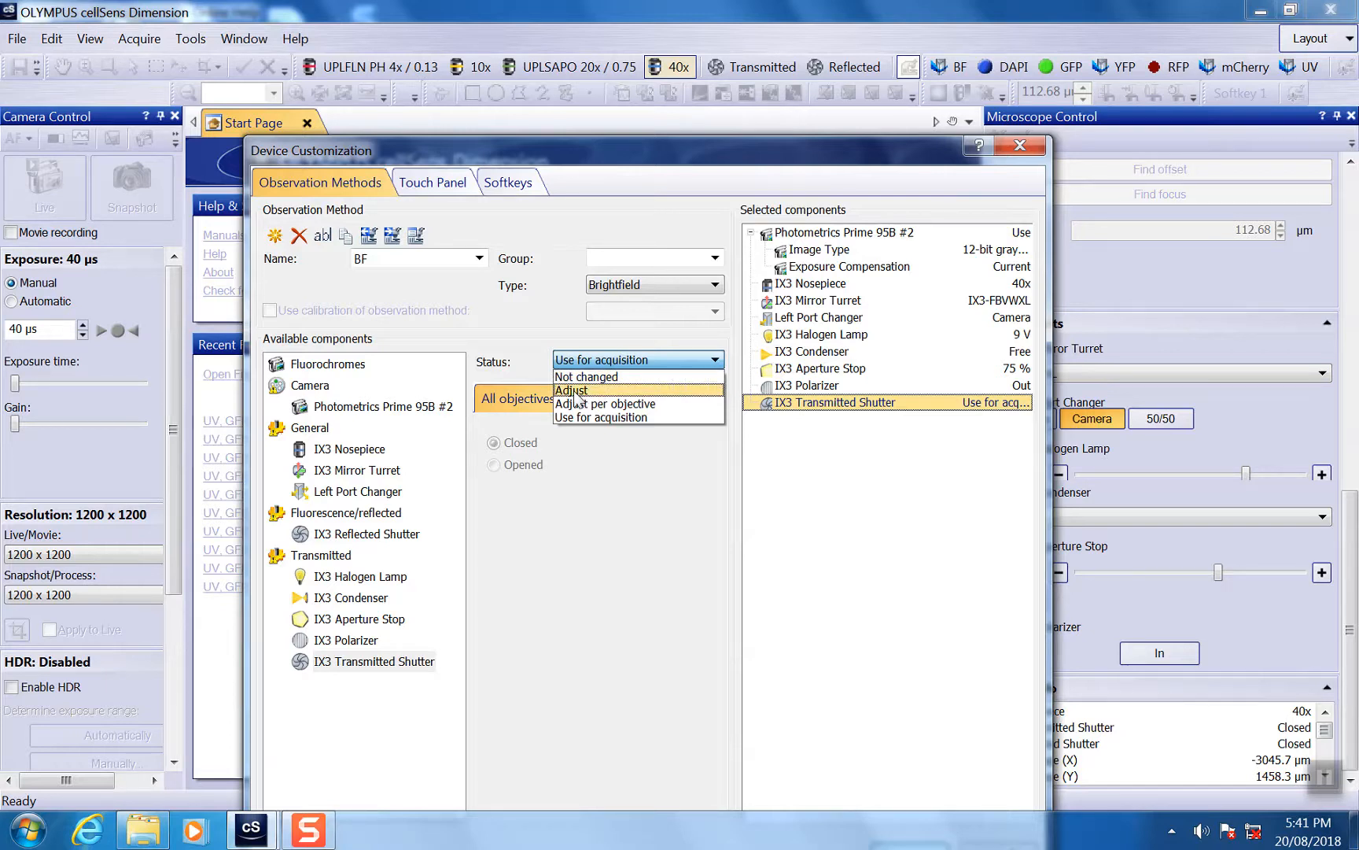
pyautogui.click(575, 391)
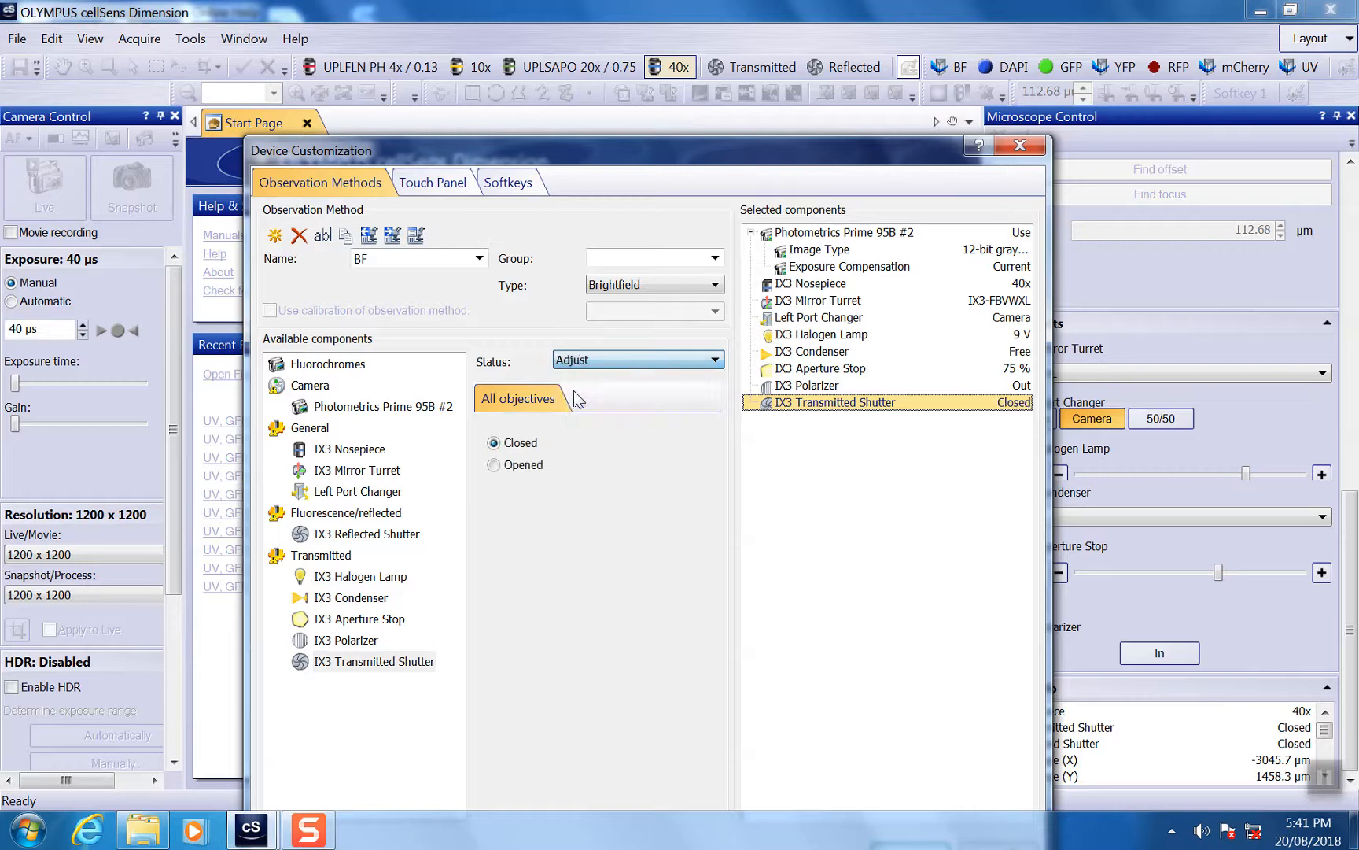
pyautogui.click(649, 358)
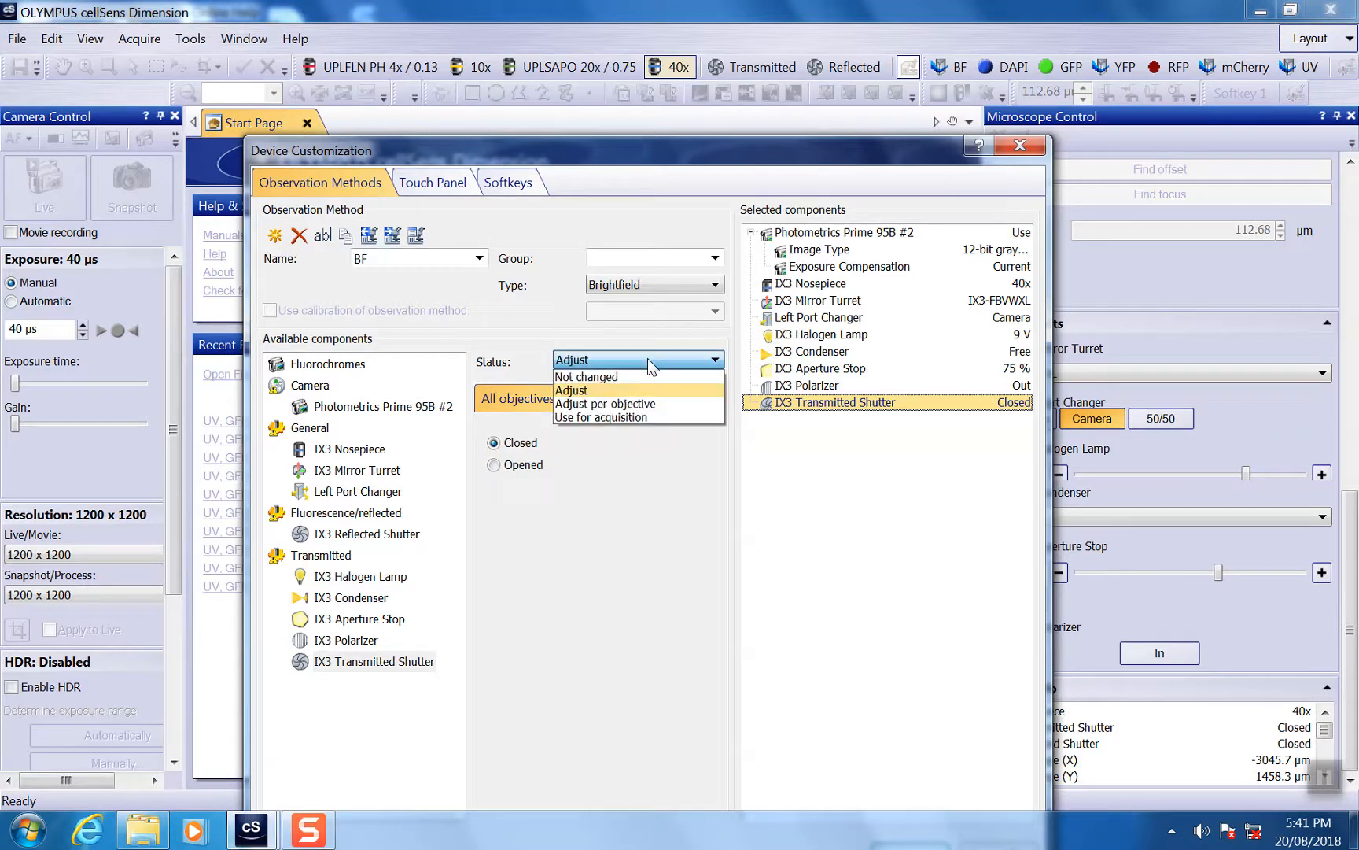
pyautogui.click(601, 419)
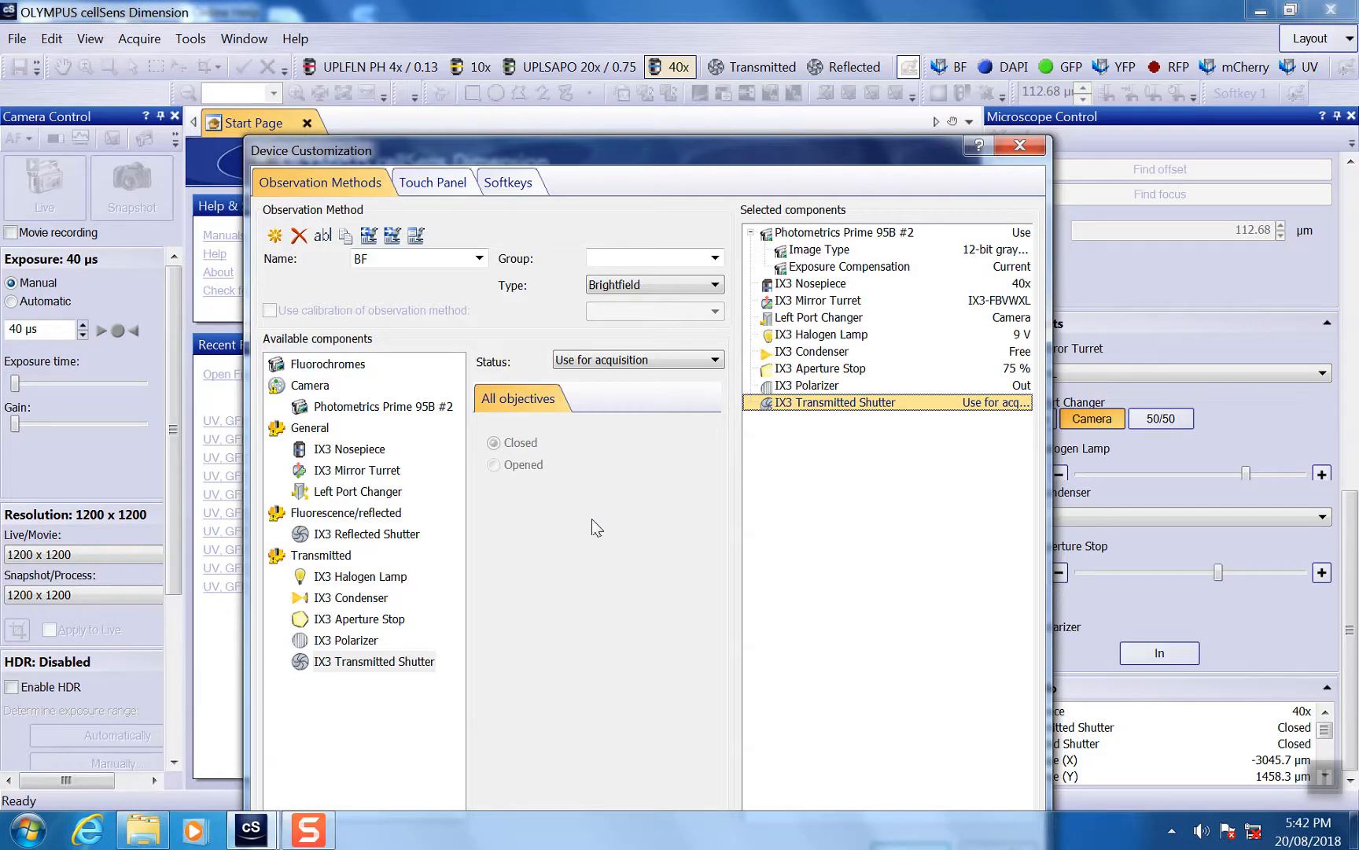
# - Set the IX3 Transmitted Shutter to Adjust with the Opened state, and save the observation method changes
pyautogui.click(624, 359)
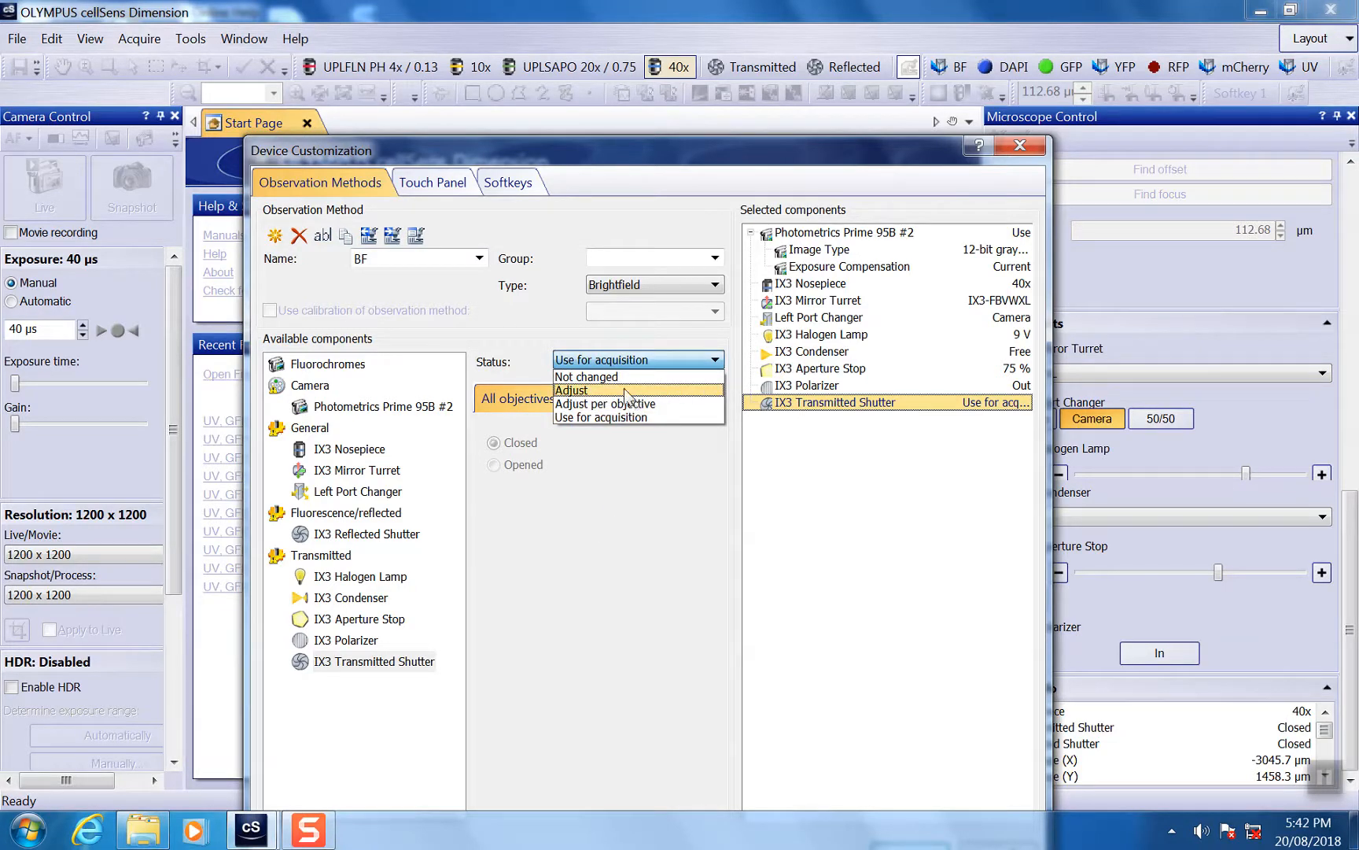
pyautogui.click(623, 389)
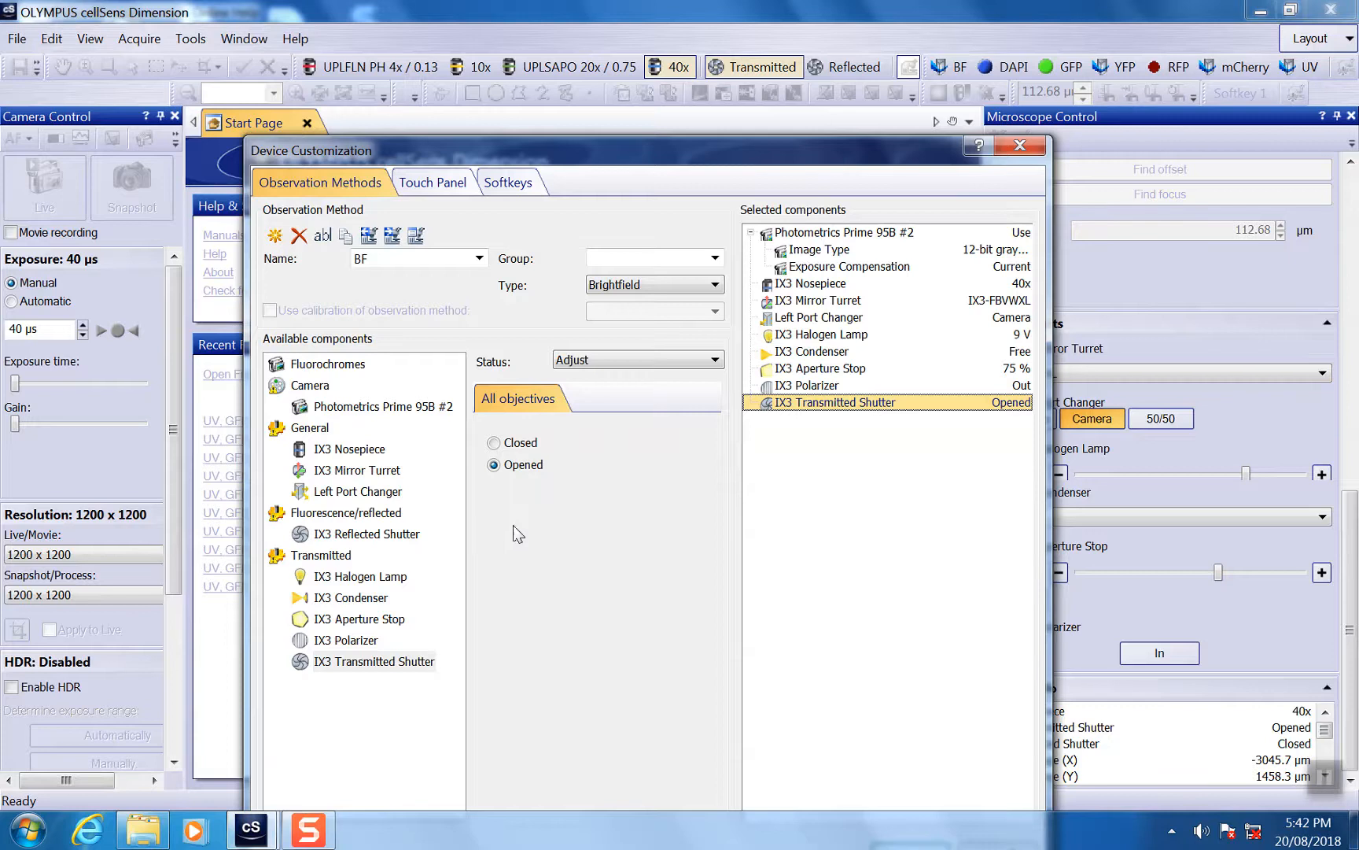
pyautogui.moveTo(637, 157); pyautogui.dragTo(621, 87)
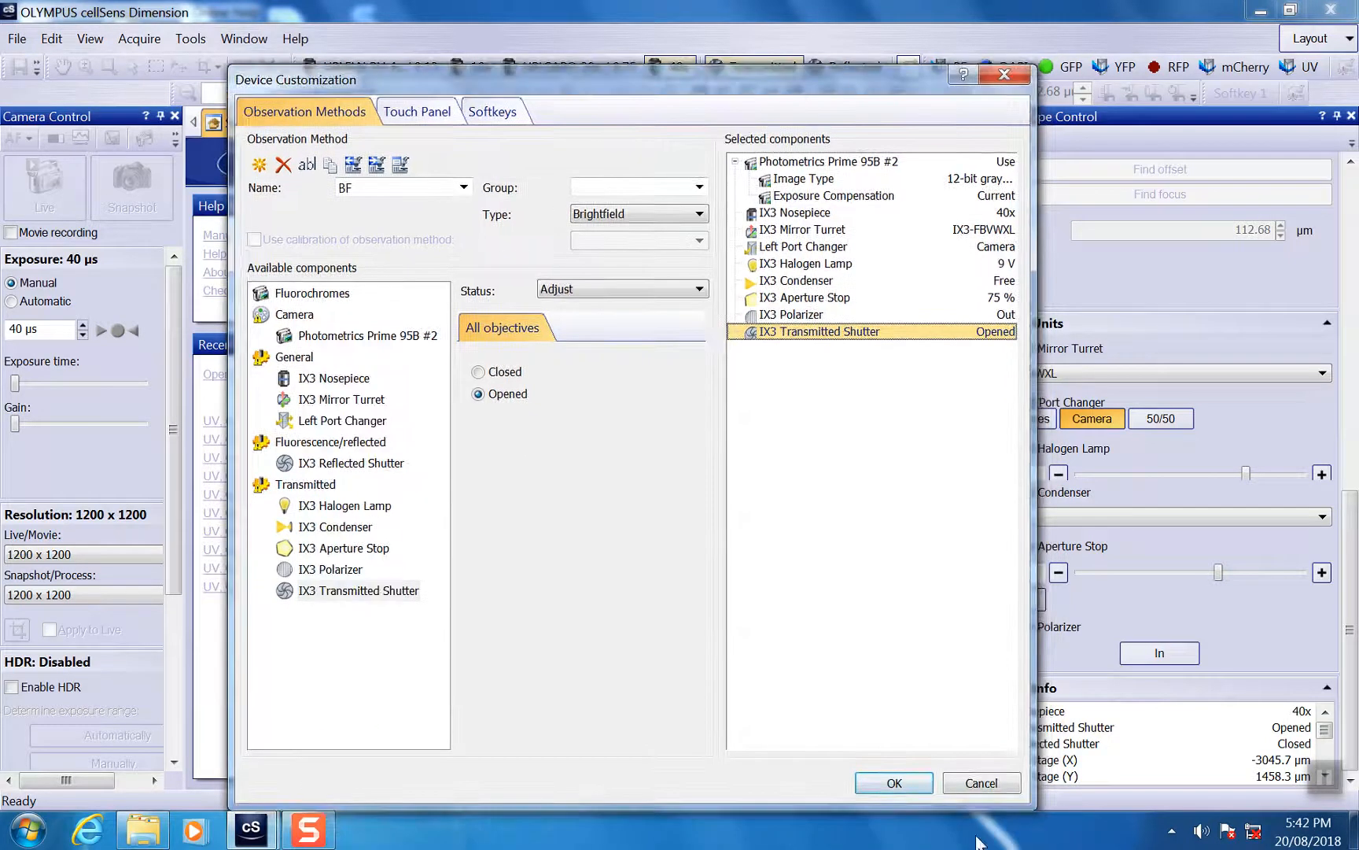
pyautogui.click(926, 785)
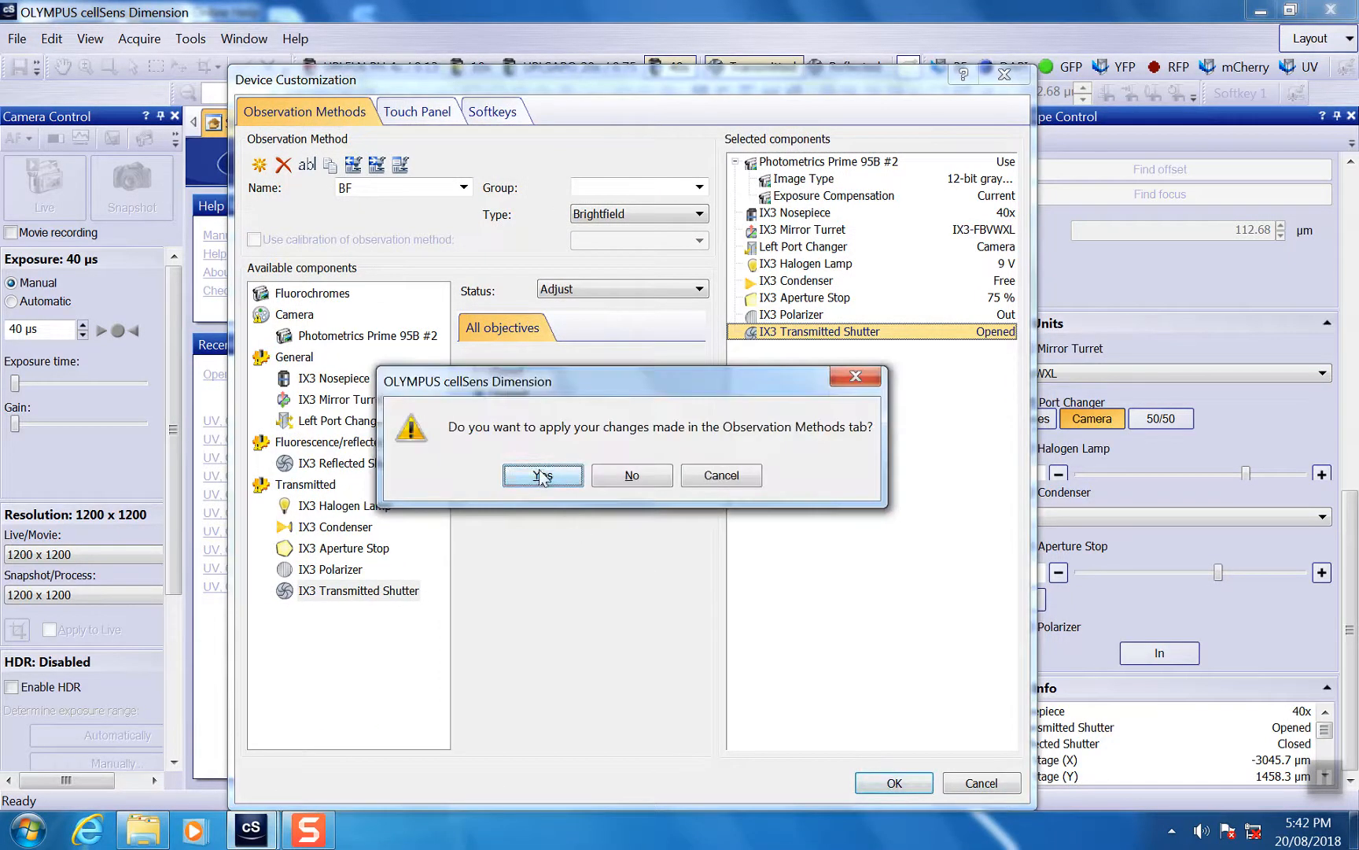
pyautogui.click(544, 475)
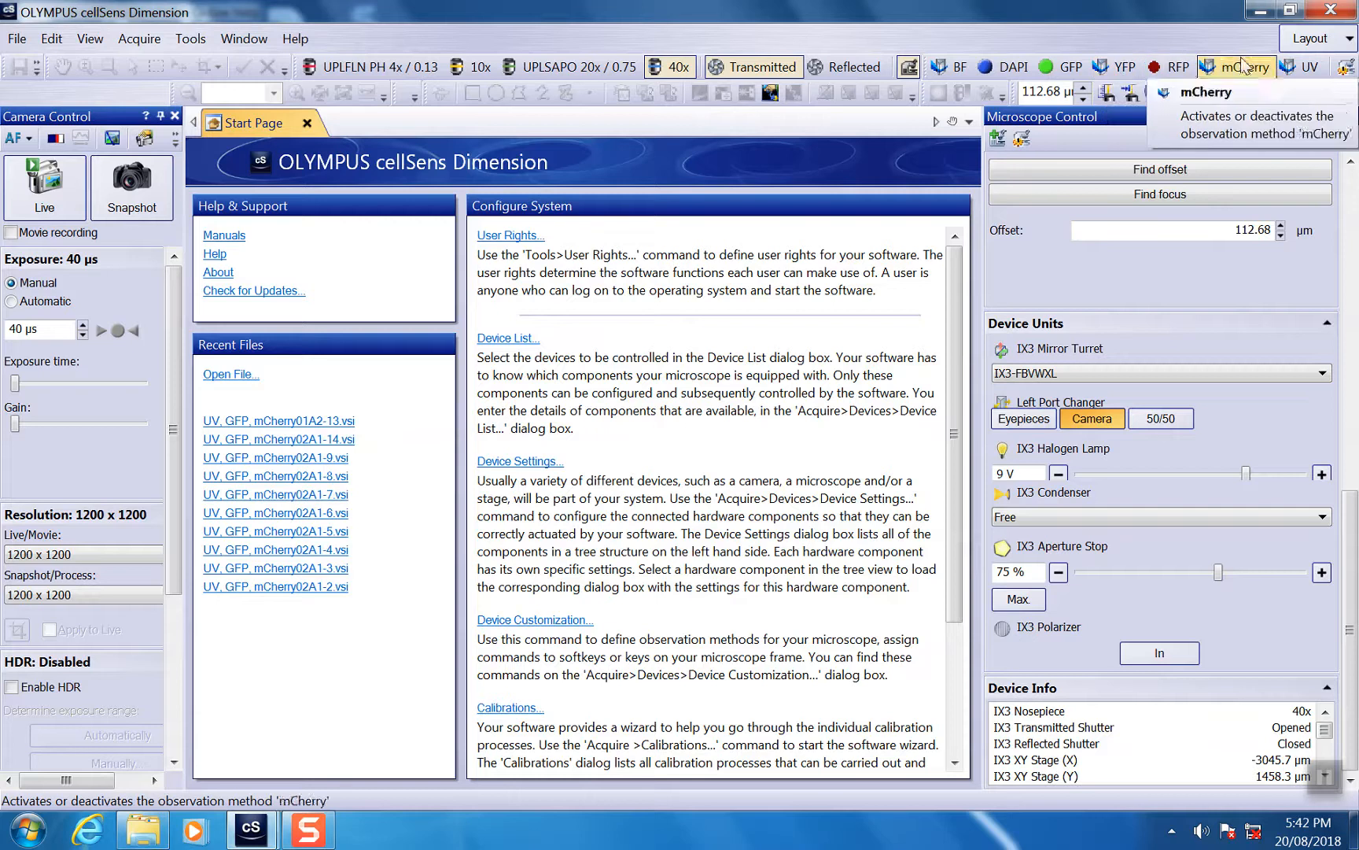
pyautogui.click(950, 67)
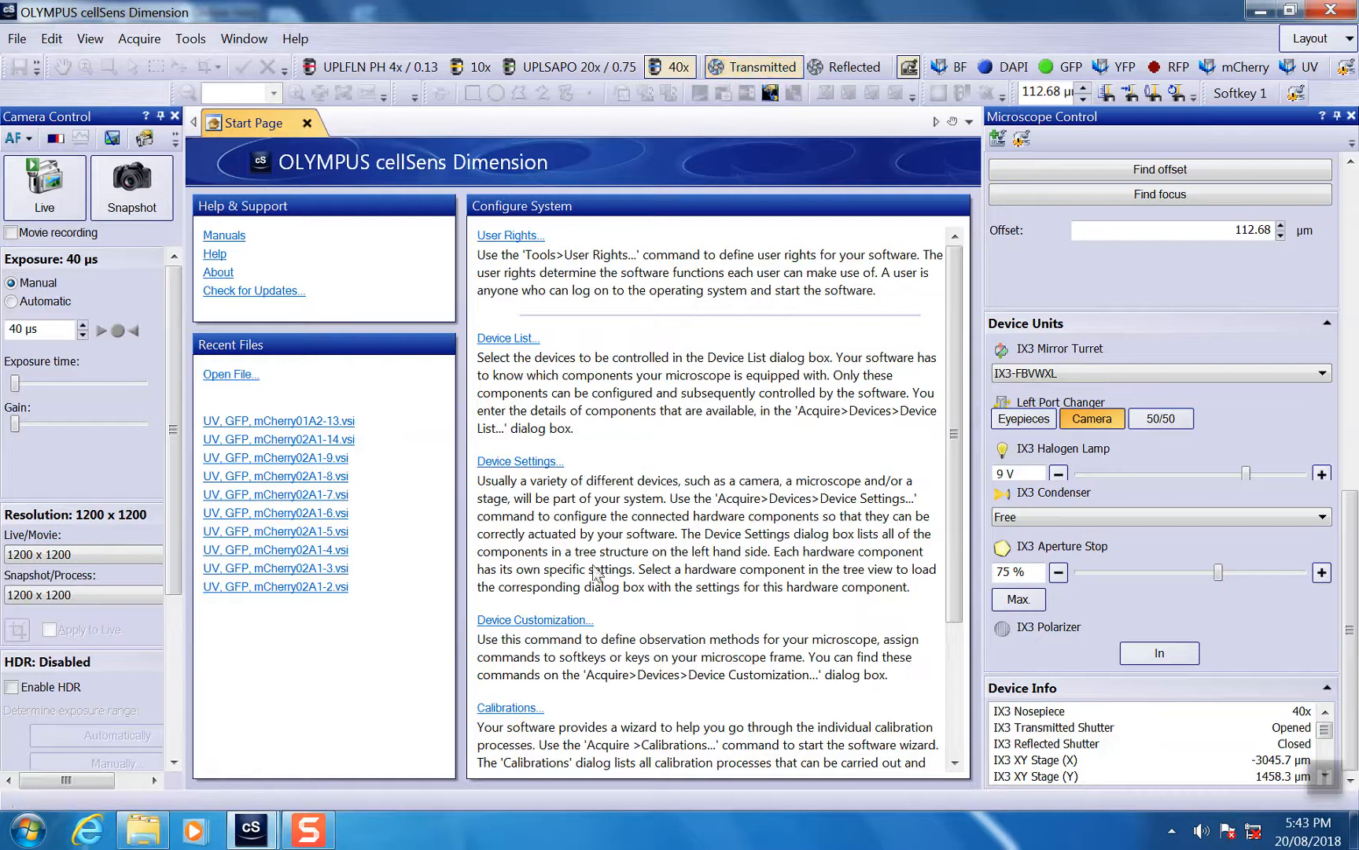
pyautogui.click(301, 840)
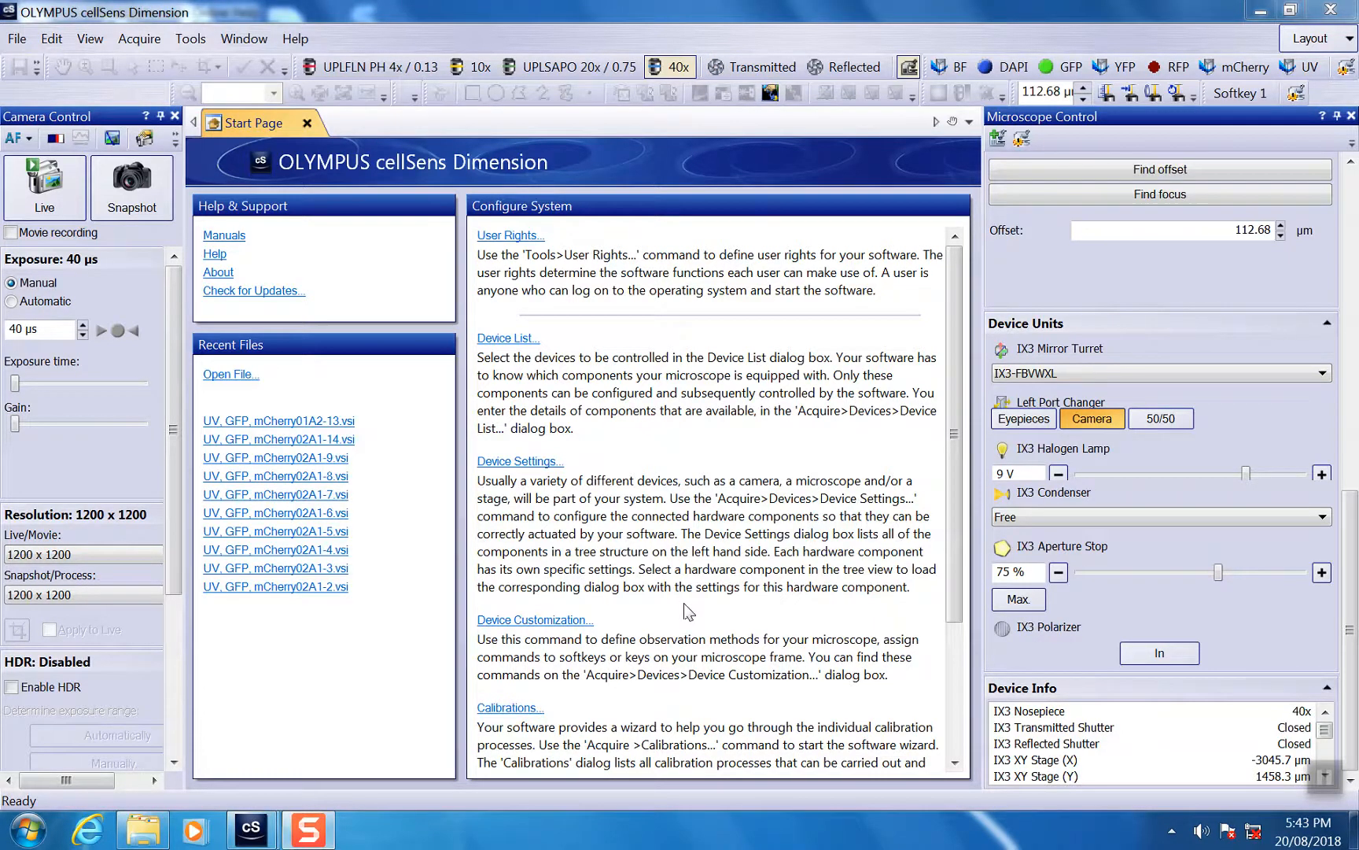